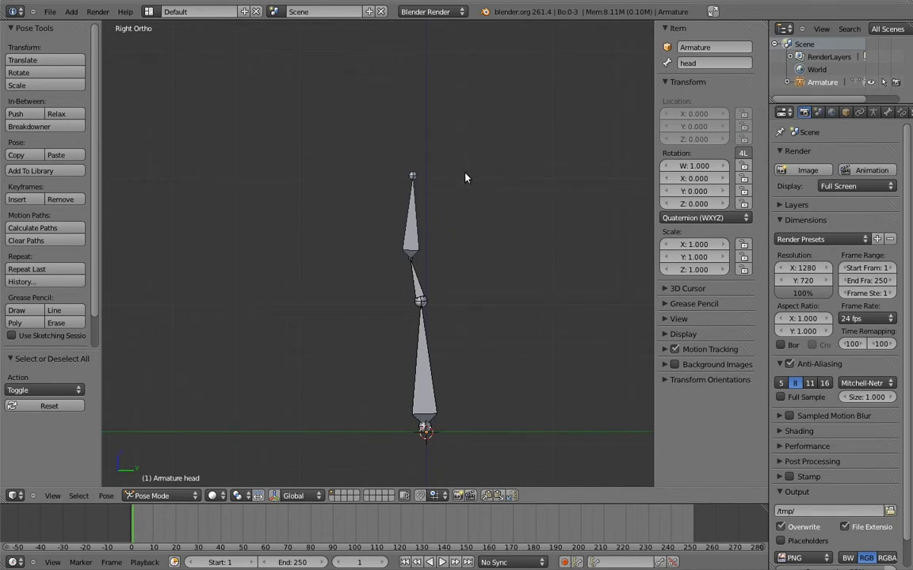
Recentre the view and tilt the body bone over to the right.
shift+middle_drag(469, 179, 420, 158)
right_click(371, 316)
key(r)
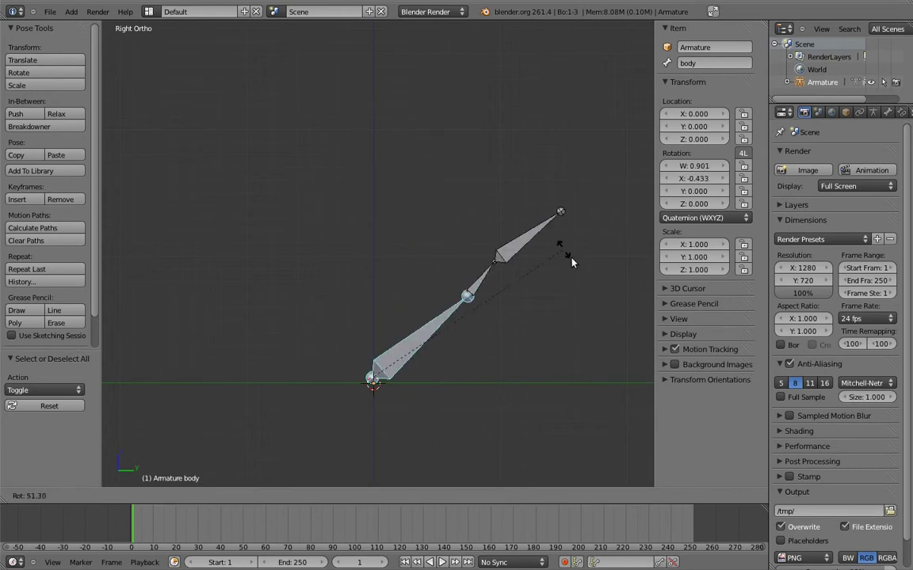
click(596, 297)
Rotate the head bone back to stand nearly upright, about 29.7° on X.
right_click(602, 277)
key(r)
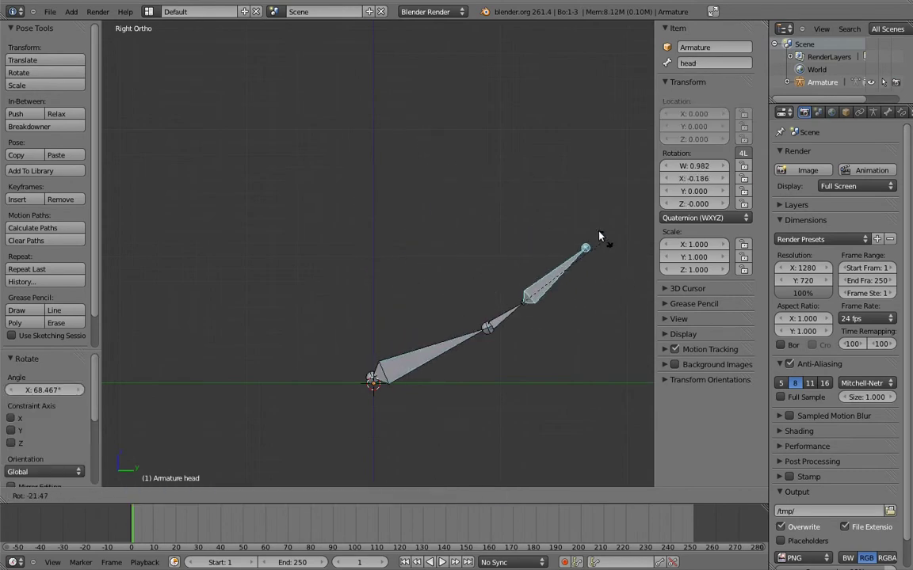
click(523, 184)
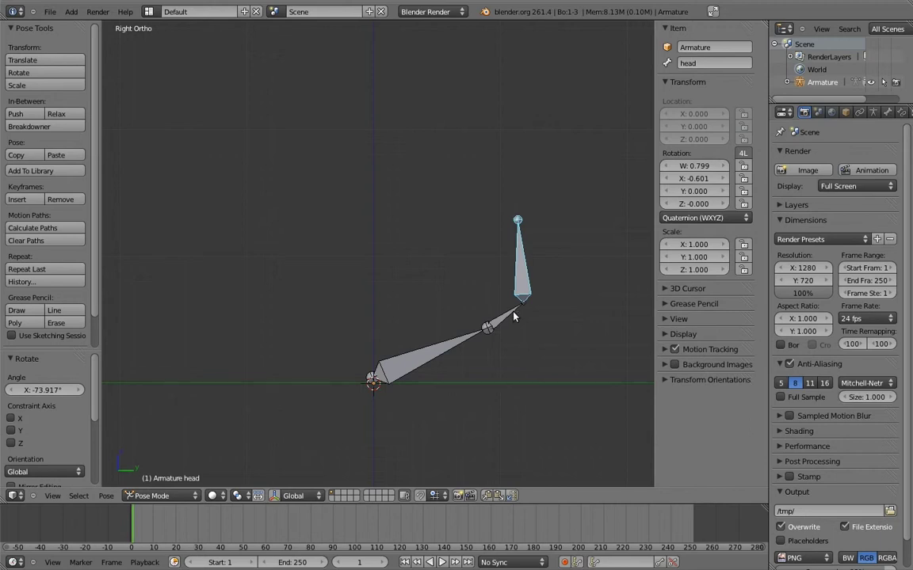
key(r)
click(521, 238)
key(r)
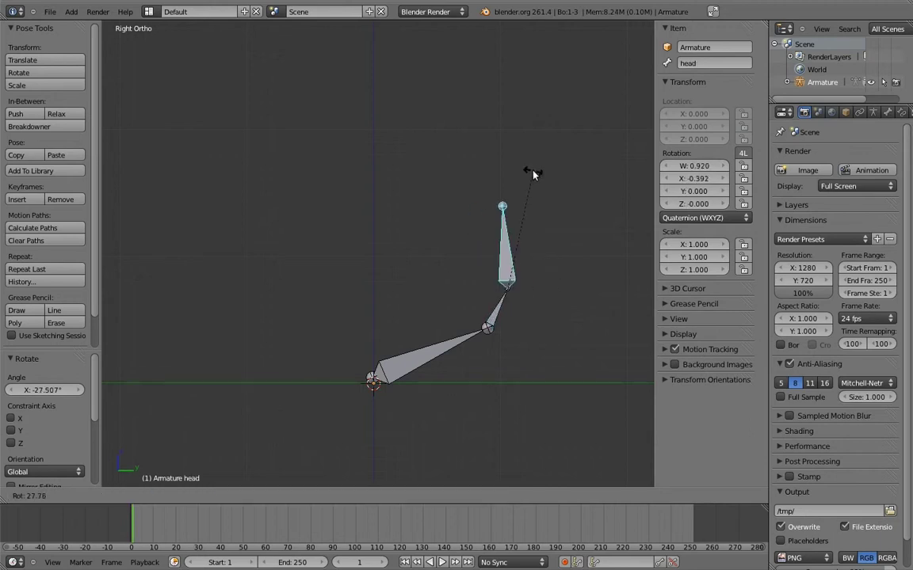
click(537, 174)
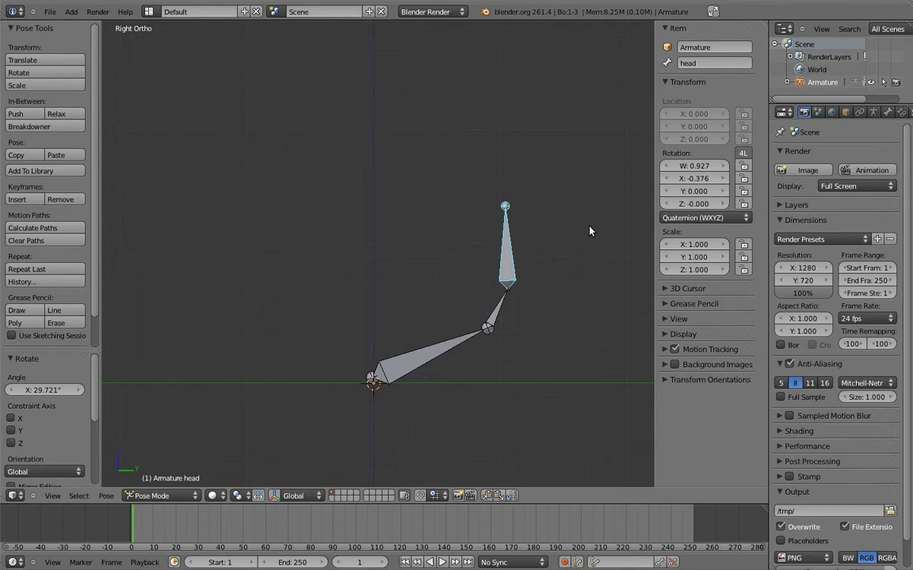
Clear the pose rotations of all bones so the armature stands straight.
key(a)
key(alt+r)
key(a)
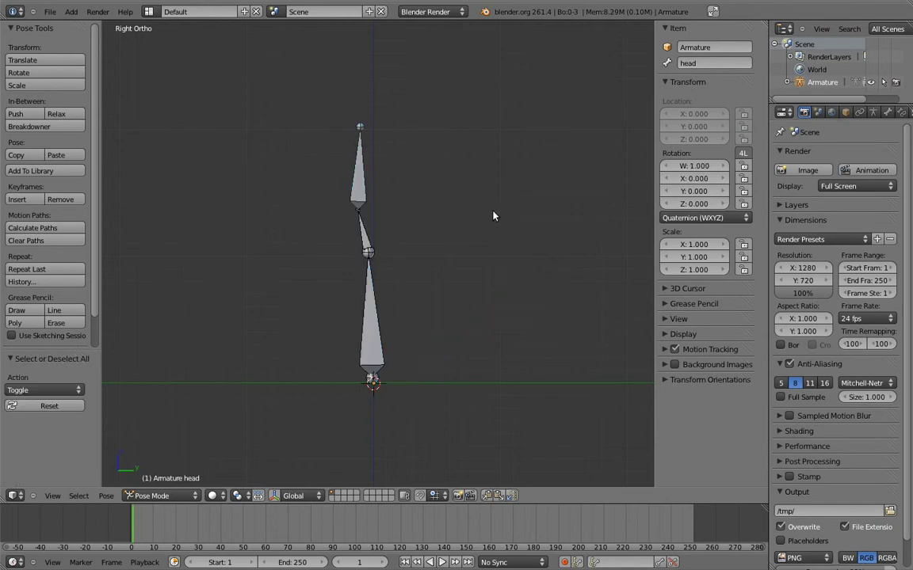
Bend the neck bone and turn the head upright, then undo back to the straight pose.
ctrl+scroll(485, 221, left, 3)
right_click(484, 238)
key(r)
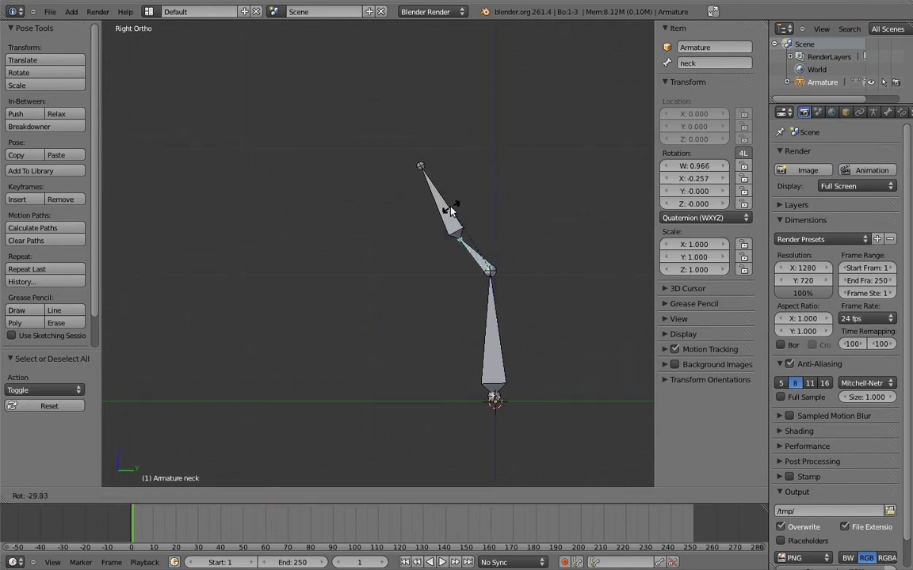
click(450, 210)
right_click(443, 200)
key(r)
click(476, 135)
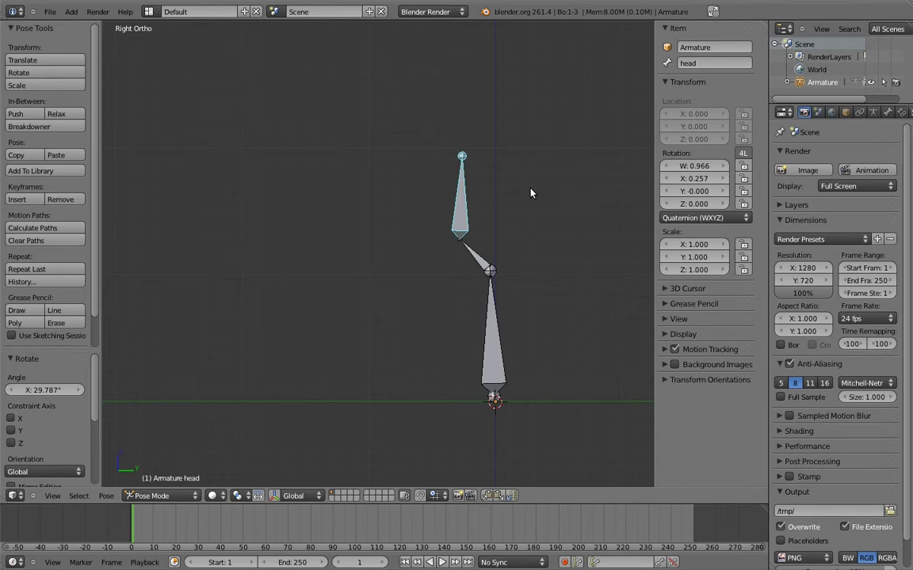
key(ctrl+z)
key(ctrl+z)
key(ctrl+z)
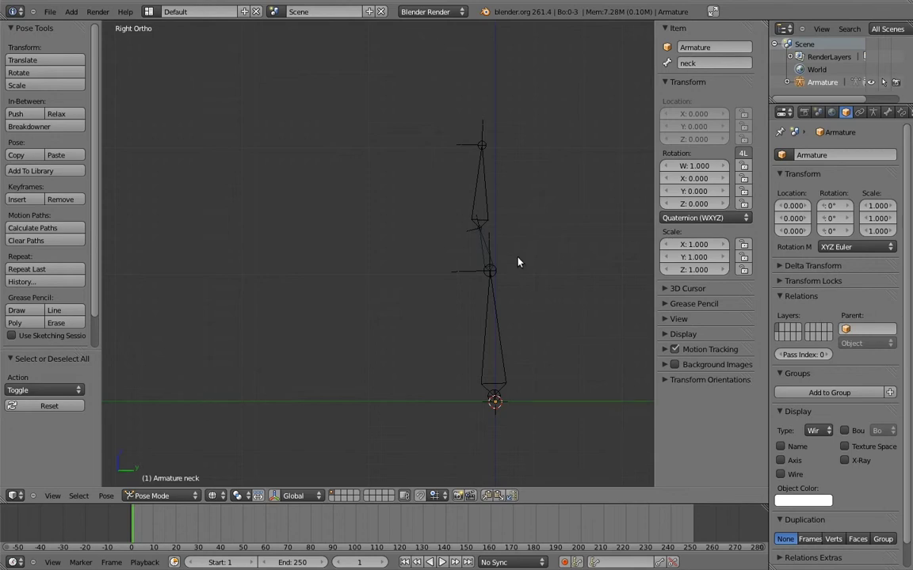
In Edit Mode, duplicate the head bone along Y as head.001 and clear its parent.
key(Tab)
shift+middle_drag(568, 237, 401, 181)
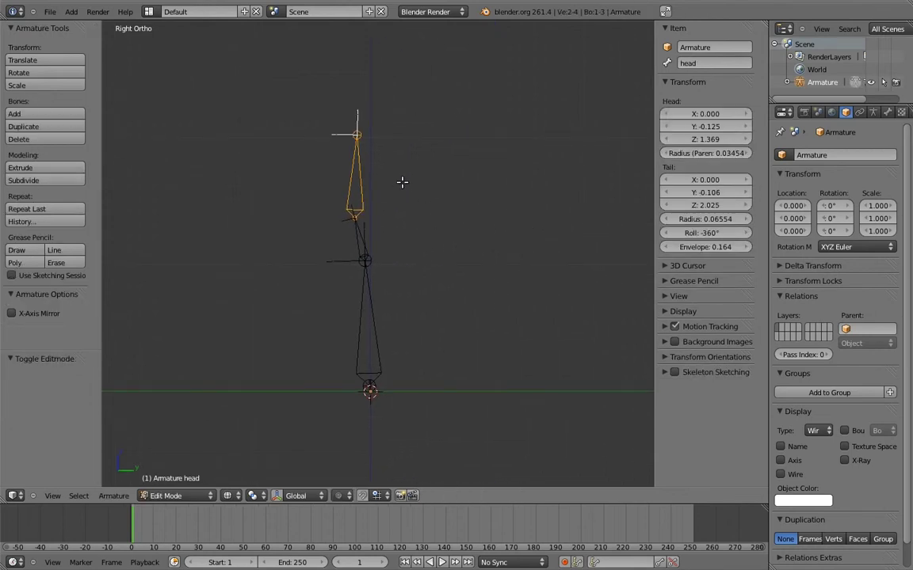
key(shift+d)
key(y)
click(524, 190)
key(alt+p)
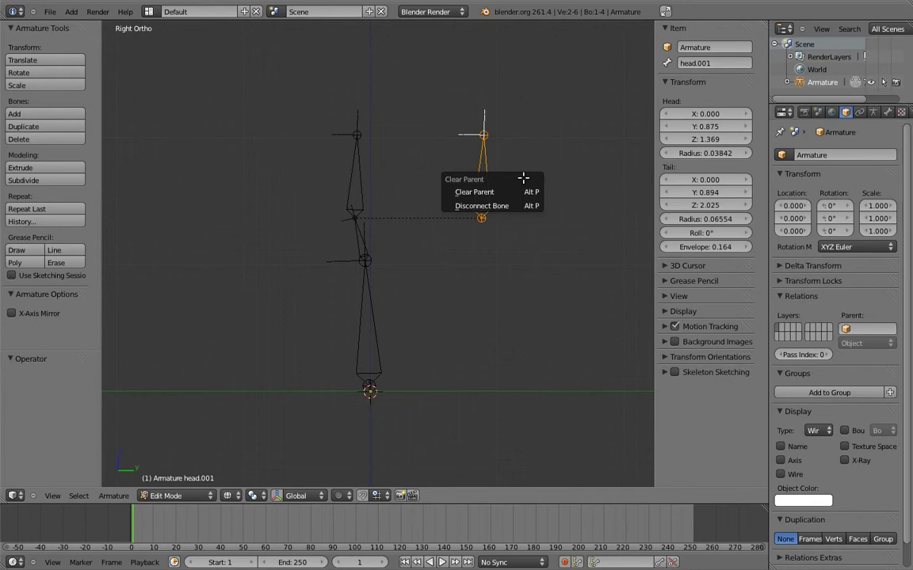
click(519, 192)
Duplicate the body bone along Y as body.001, beneath head.001.
right_click(374, 320)
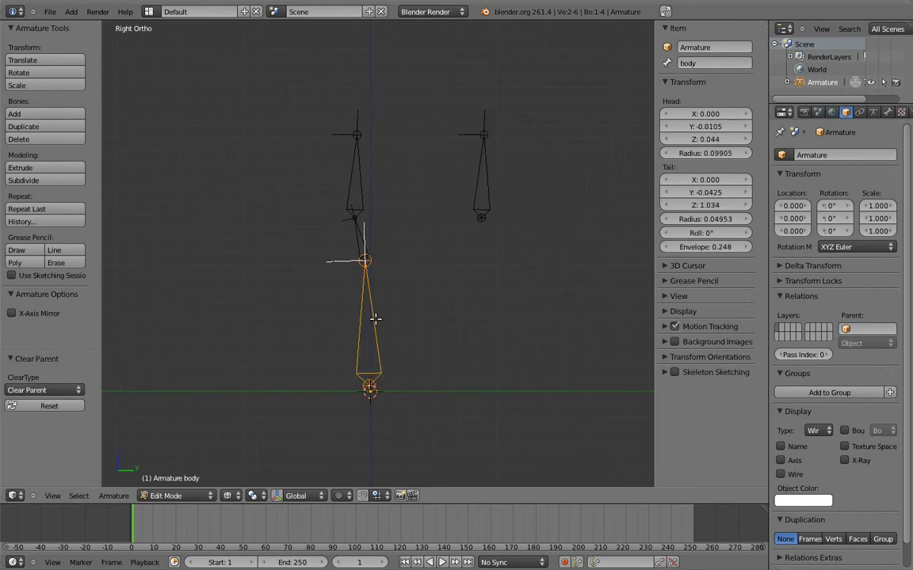
key(shift+d)
key(y)
click(490, 315)
In Pose Mode, give the body and neck bones Copy Rotation constraints targeting body.001.
key(ctrl+Tab)
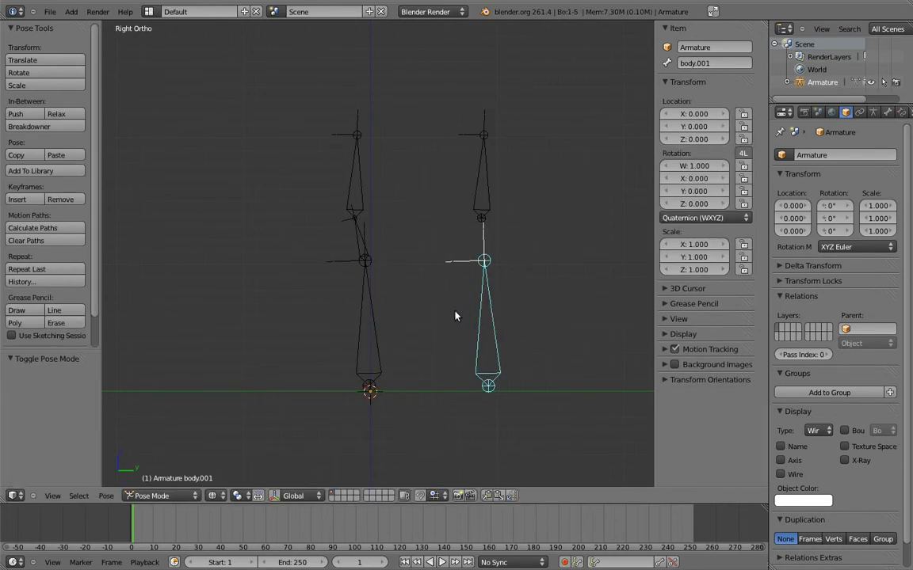
shift+right_click(370, 315)
key(ctrl+shift+c)
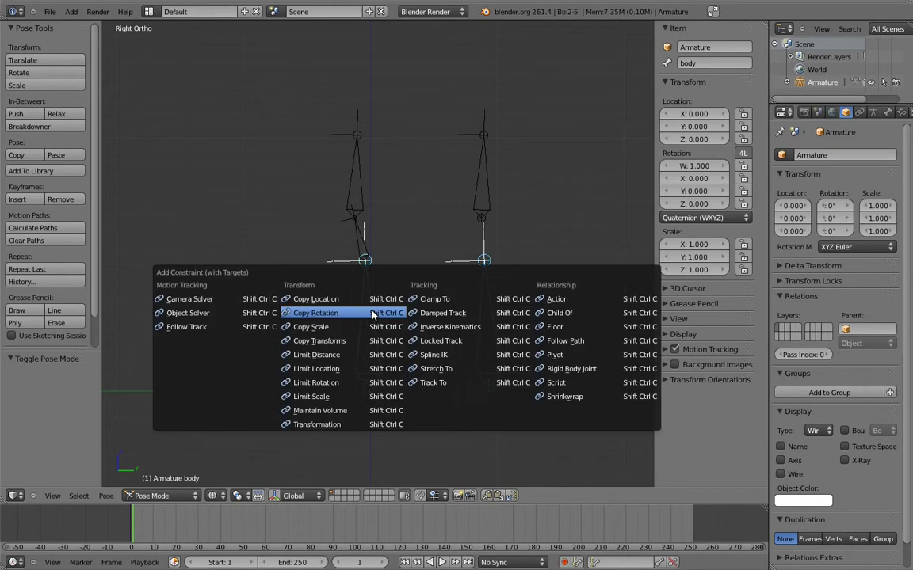
click(359, 317)
shift+right_click(360, 239)
key(ctrl+shift+c)
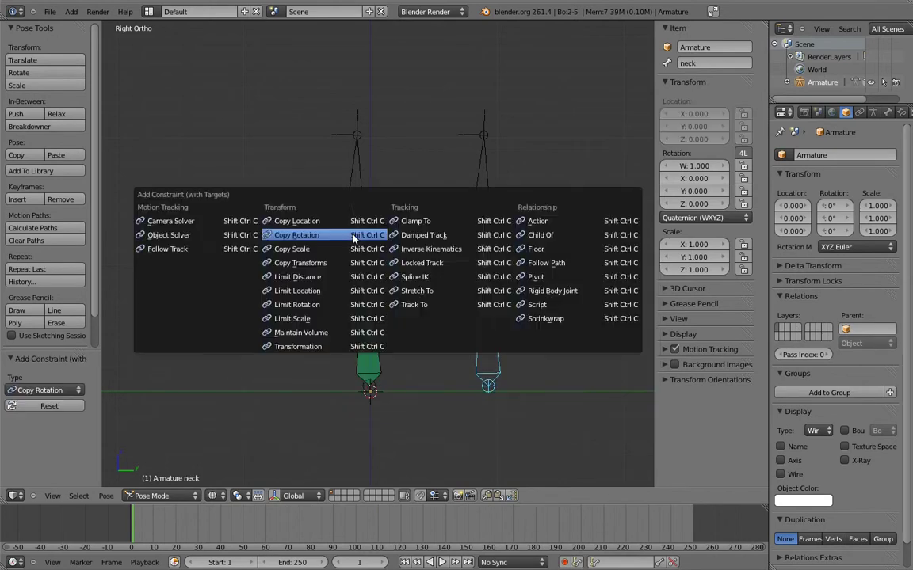
click(357, 236)
Add Copy Rotation constraints targeting head.001 to the neck and head bones.
right_click(489, 293)
right_click(439, 204)
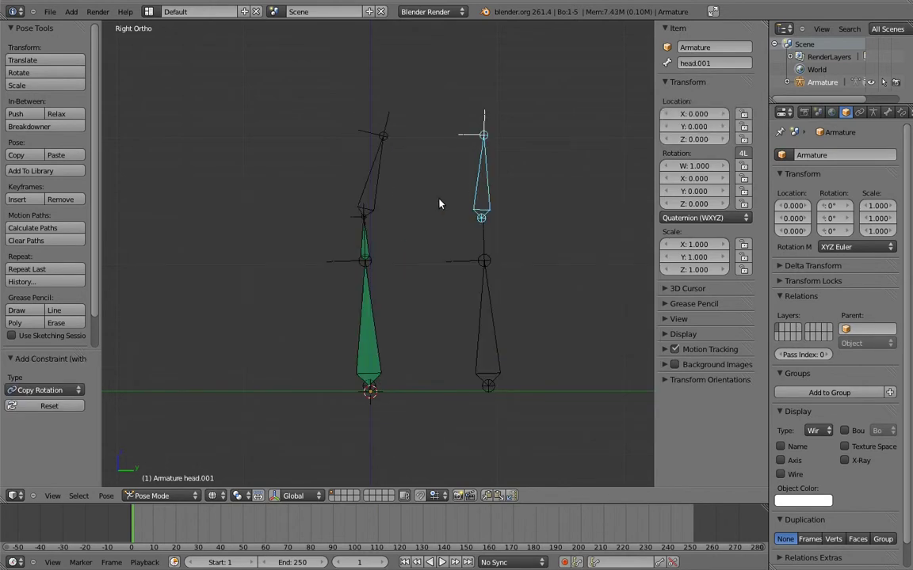
shift+right_click(361, 236)
key(ctrl+shift+c)
click(352, 238)
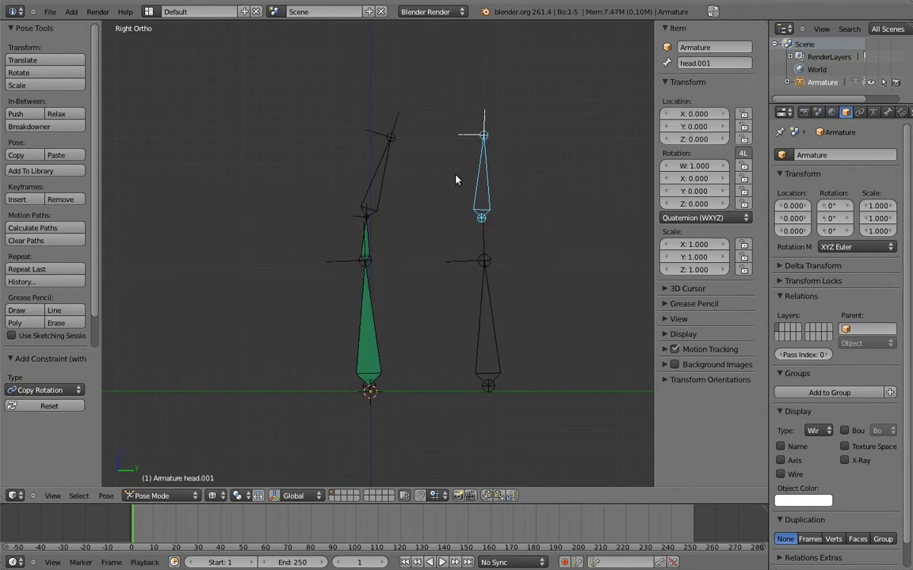
shift+right_click(341, 162)
key(ctrl+shift+c)
click(340, 171)
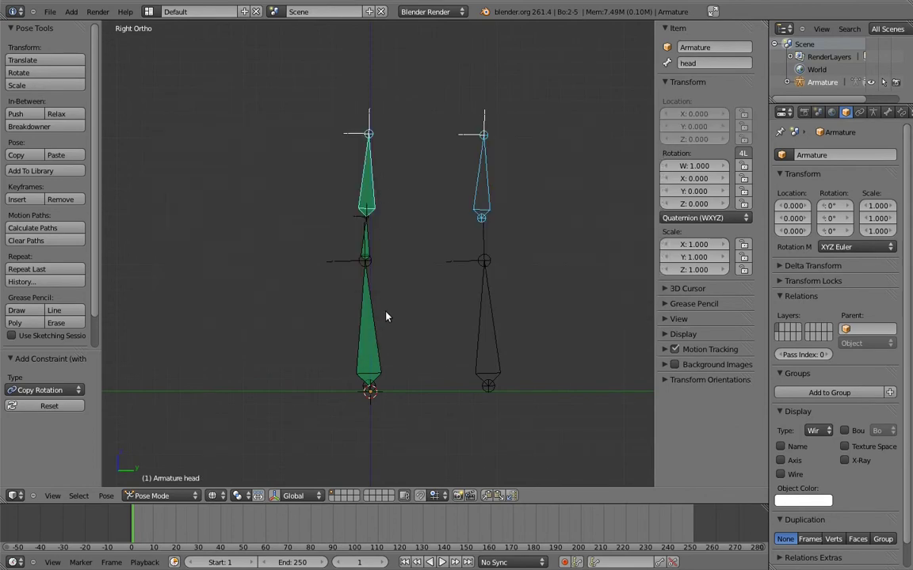
right_click(364, 238)
Set the neck's second Copy Rotation constraint influence to 0.5.
click(901, 113)
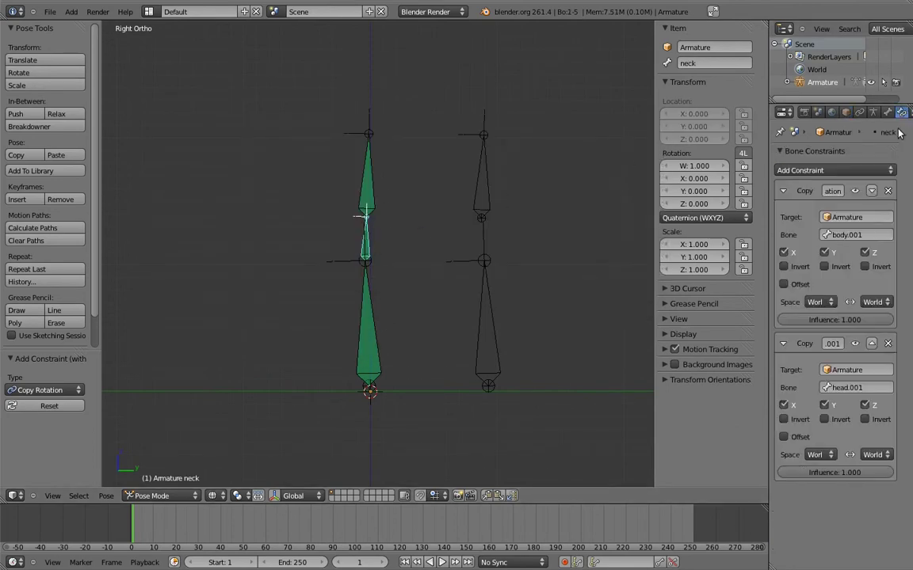
click(851, 473)
text(0.5)
key(Return)
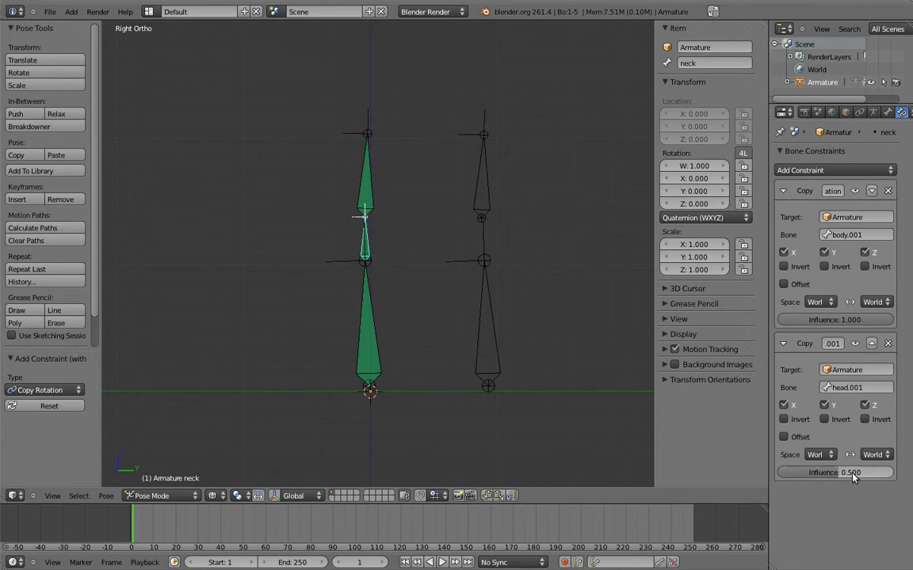
Test-rotate the body.001 and head.001 control bones to check the neck blend.
right_click(487, 293)
key(r)
click(408, 291)
right_click(481, 147)
key(r)
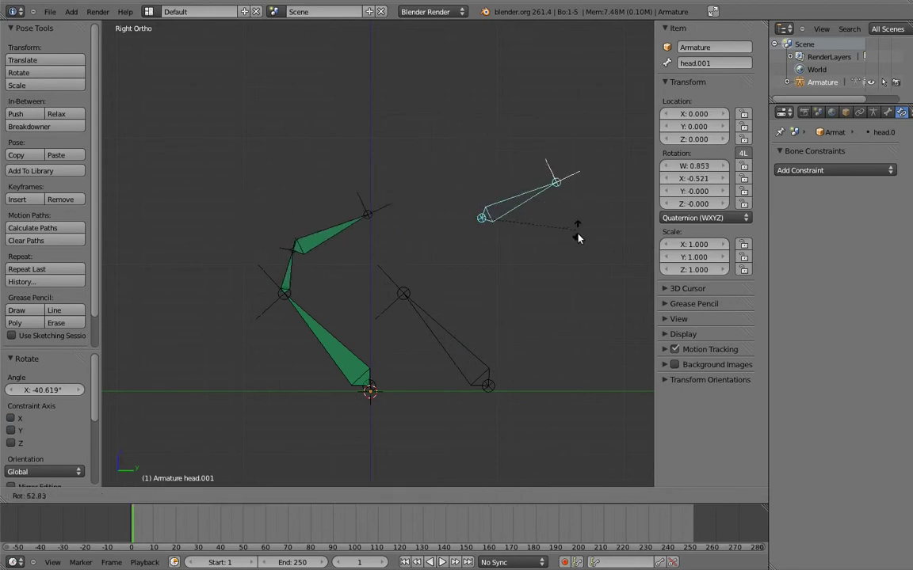
click(576, 237)
right_click(417, 277)
key(r)
click(605, 335)
right_click(543, 193)
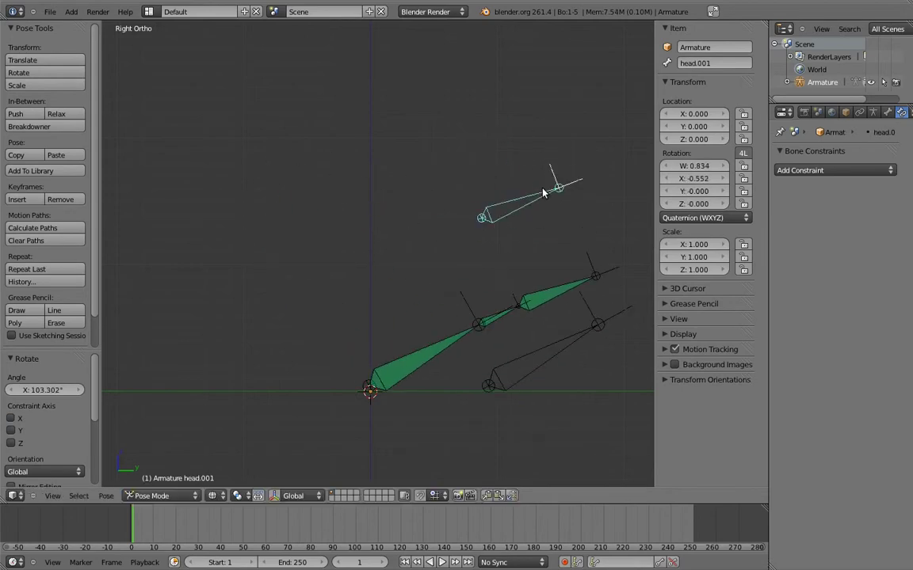
key(r)
click(415, 174)
Clear all bone rotations so both rigs stand straight again.
key(a)
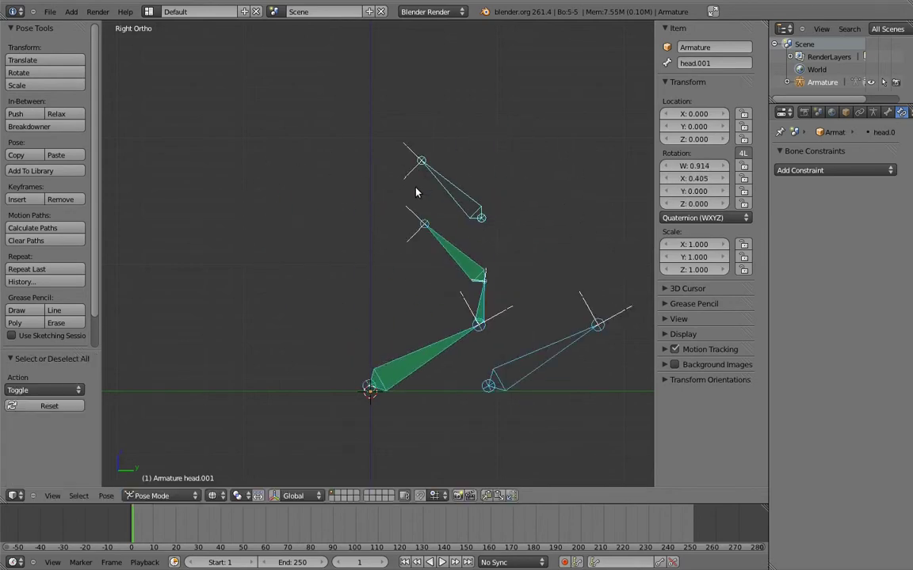
key(alt+r)
key(a)
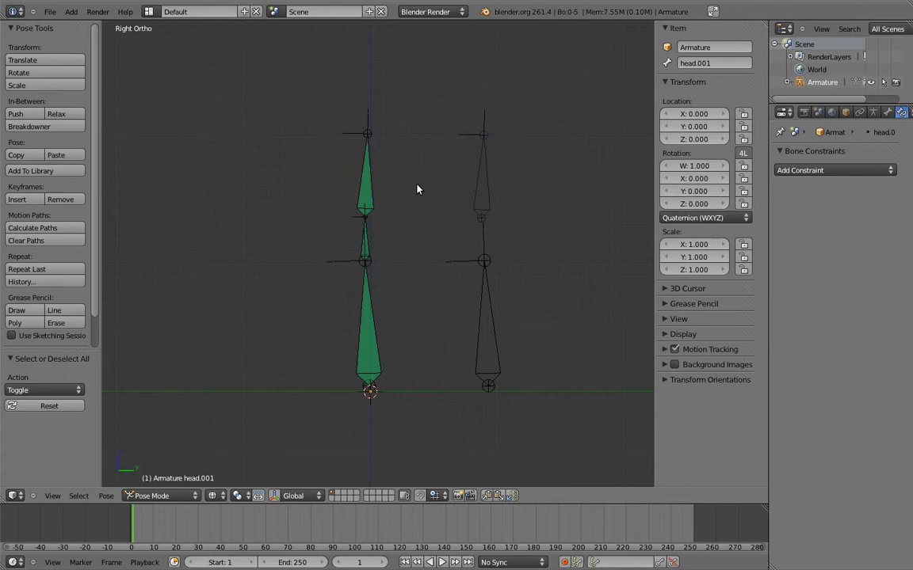
Set owner and target space to Local Space on both of the neck's Copy Rotation constraints.
right_click(368, 246)
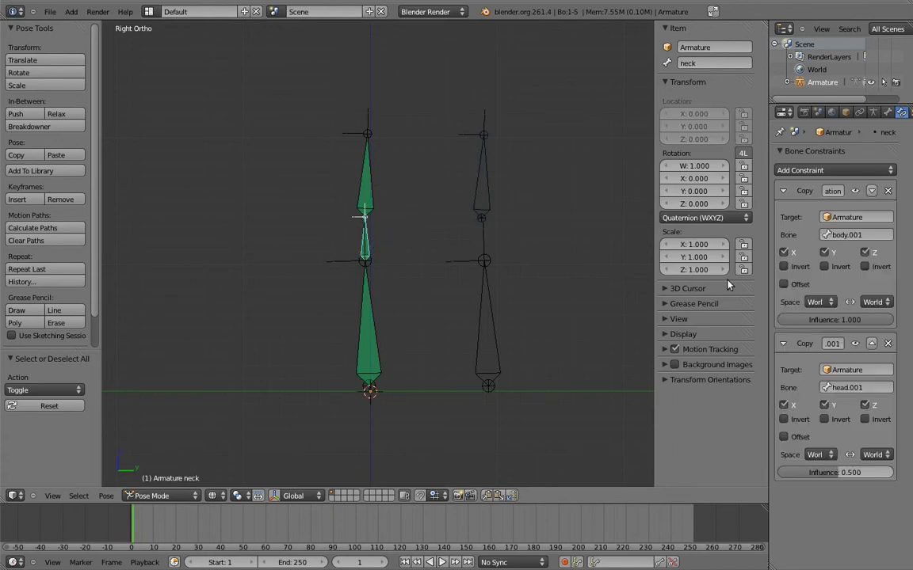
click(820, 454)
click(713, 362)
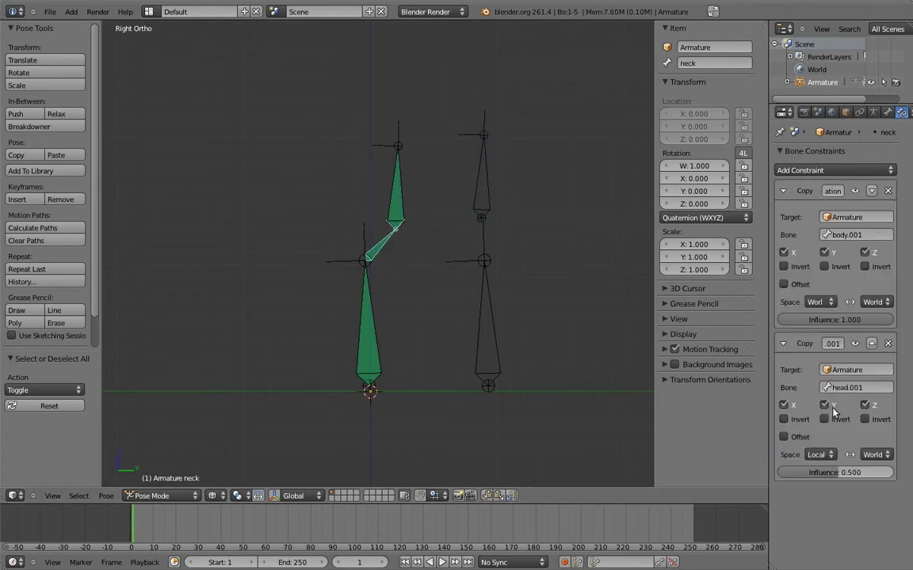
click(871, 454)
click(824, 388)
click(820, 302)
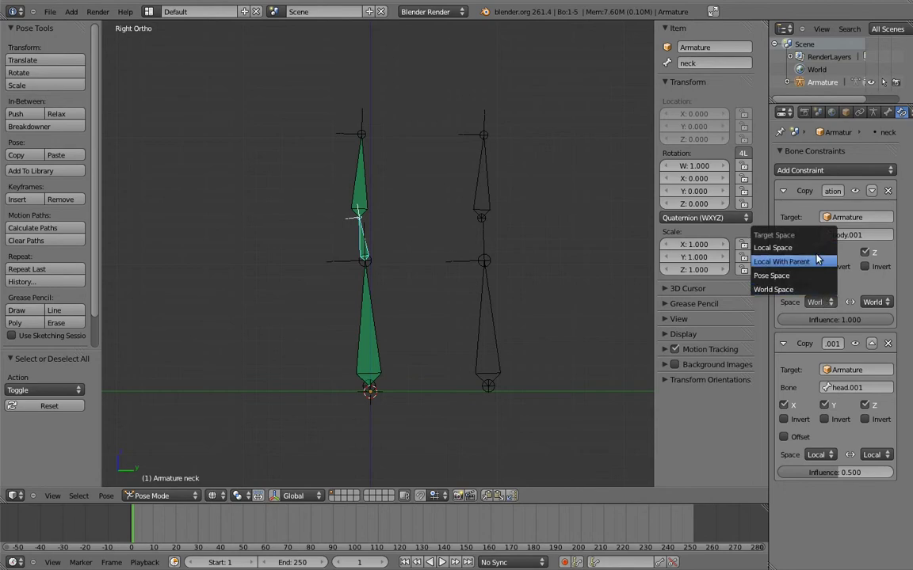
click(818, 260)
click(872, 301)
click(824, 248)
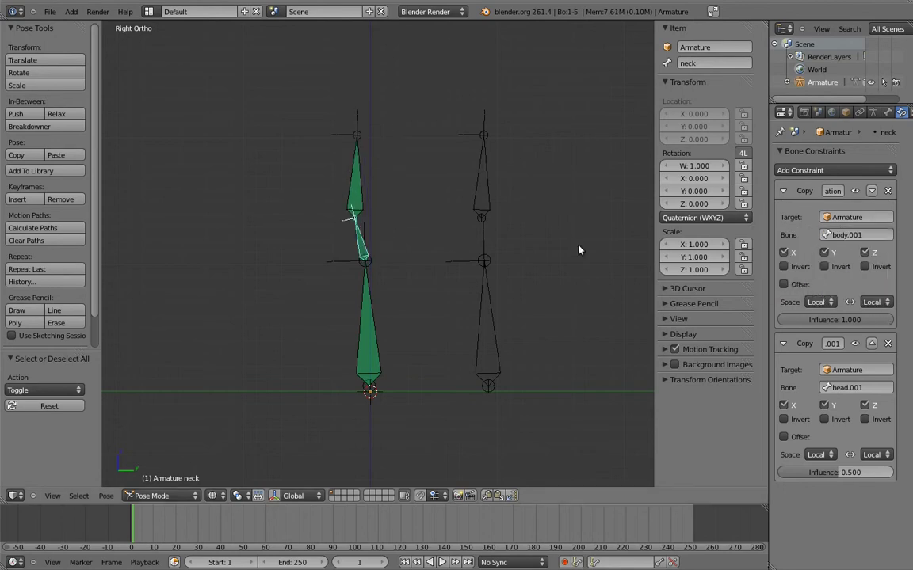
Test-rotate head.001 and body.001 to check the neck, cancelling each rotation.
right_click(481, 157)
key(r)
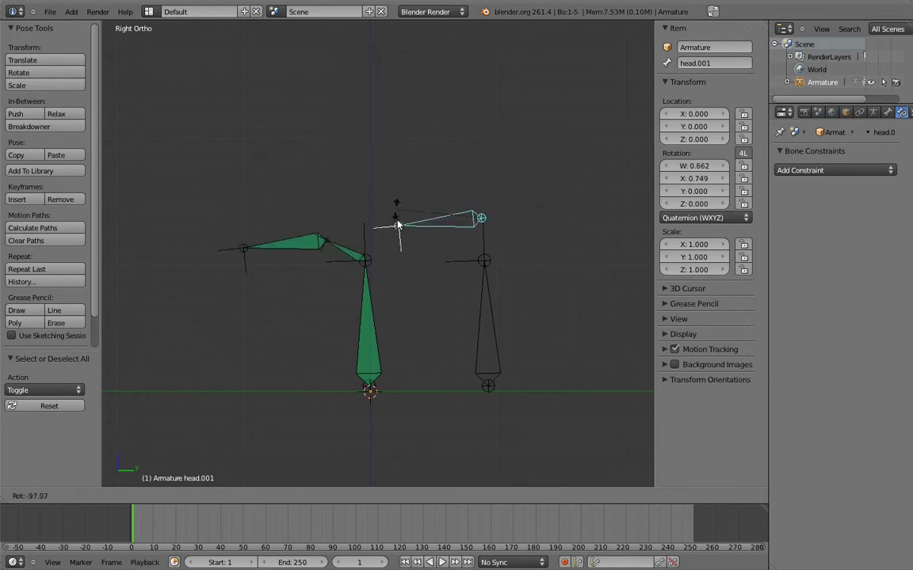
right_click(473, 149)
right_click(484, 283)
key(r)
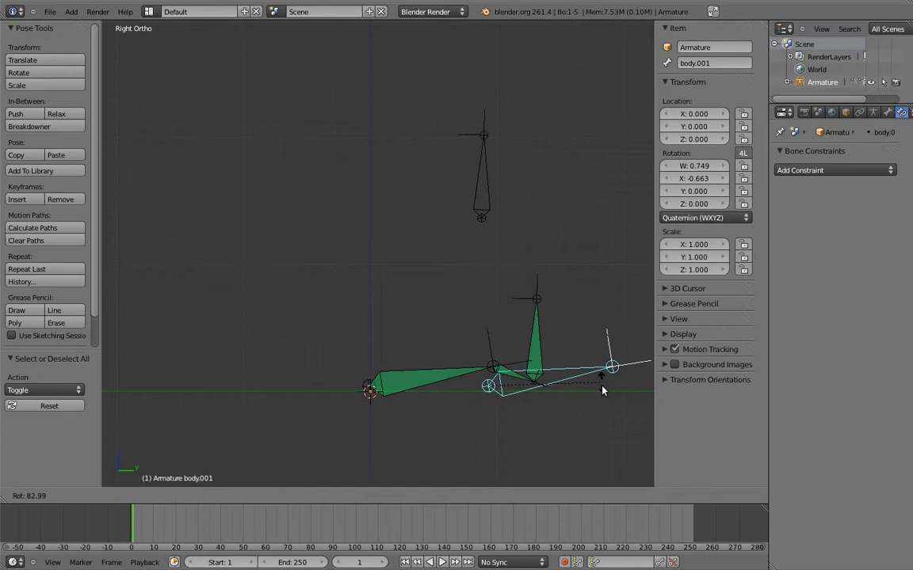
right_click(485, 240)
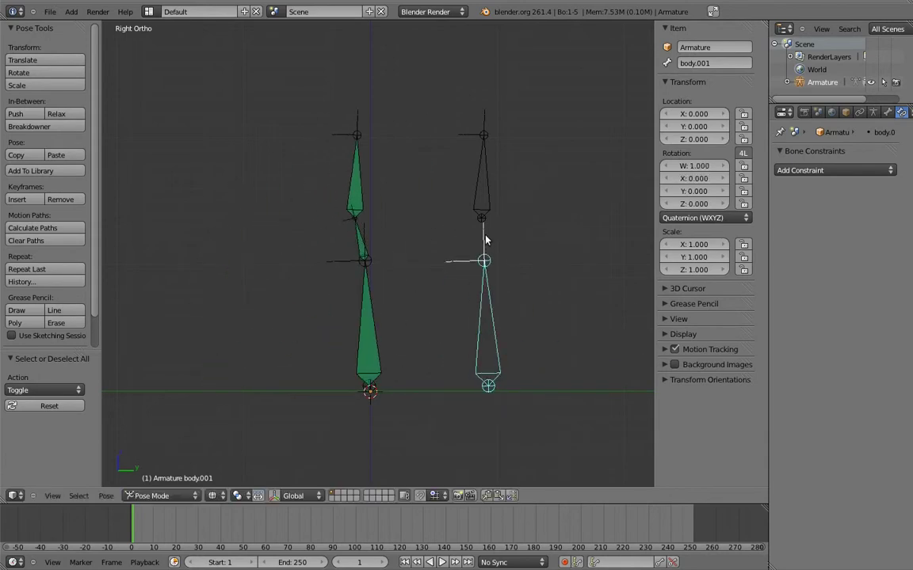
Delete the neck's body.001 Copy Rotation constraint and retest with head.001 and body.001.
right_click(360, 242)
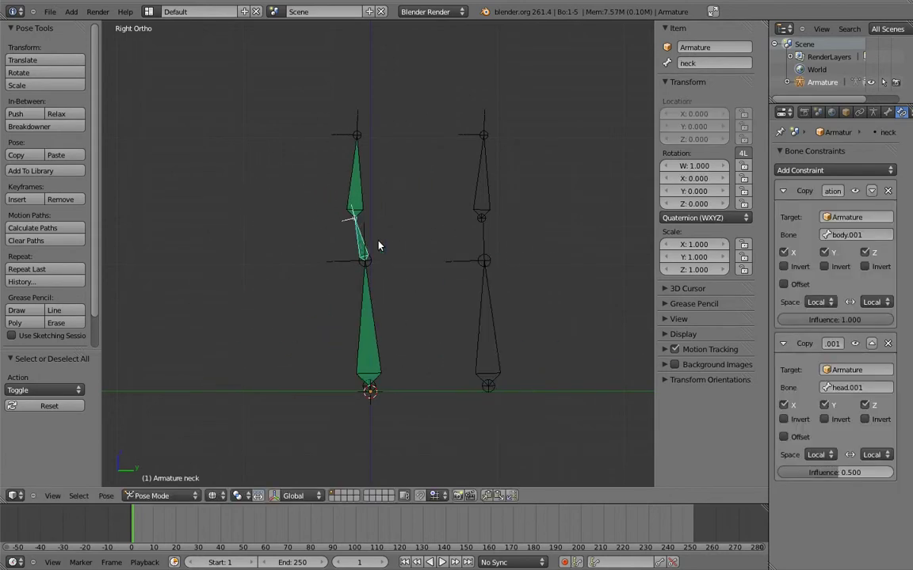
click(887, 190)
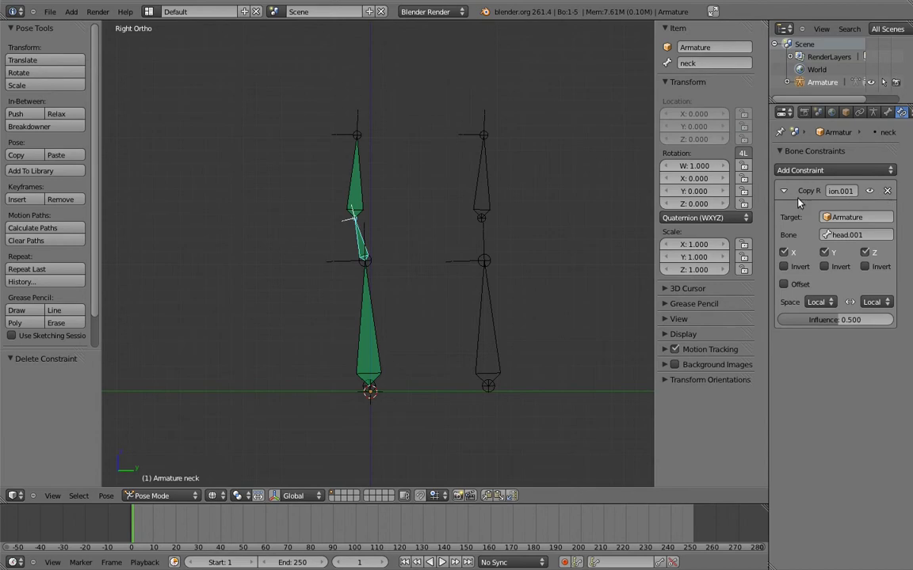
right_click(479, 163)
key(r)
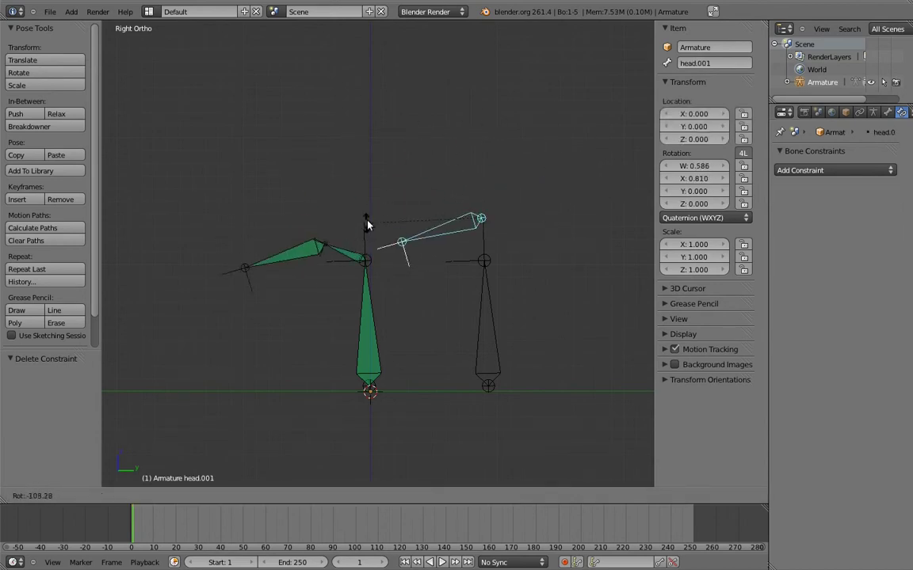
right_click(509, 142)
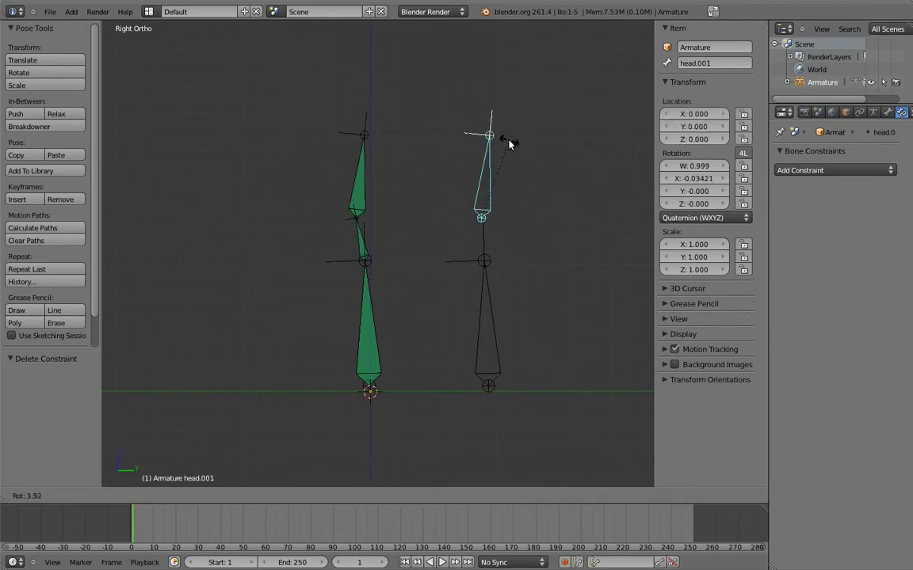
right_click(485, 263)
key(r)
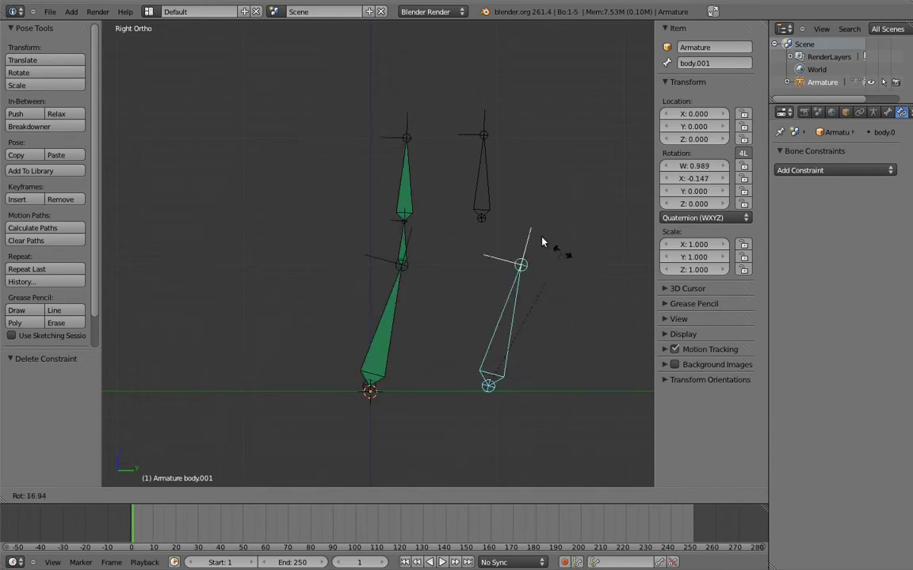
right_click(494, 232)
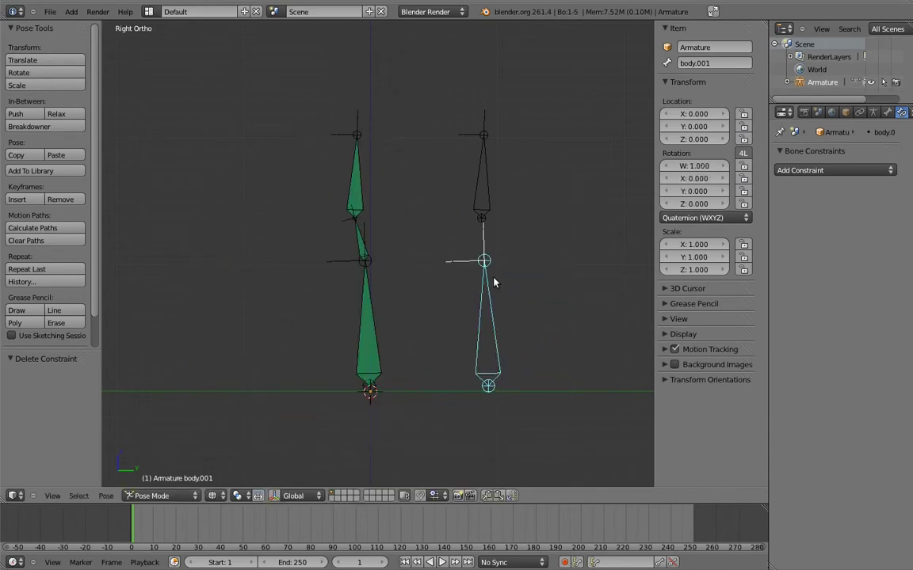
Delete the selected body.001 and head.001 bones in Edit Mode, returning to Pose Mode.
key(Tab)
key(x)
click(428, 164)
key(Tab)
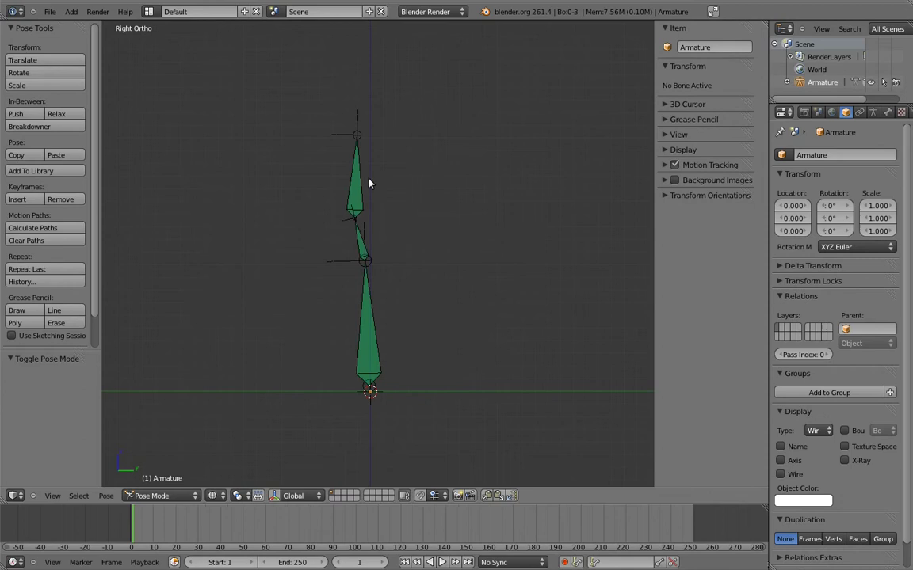
Remove the constraints from the head, neck and body bones, then deselect all.
click(901, 112)
click(890, 183)
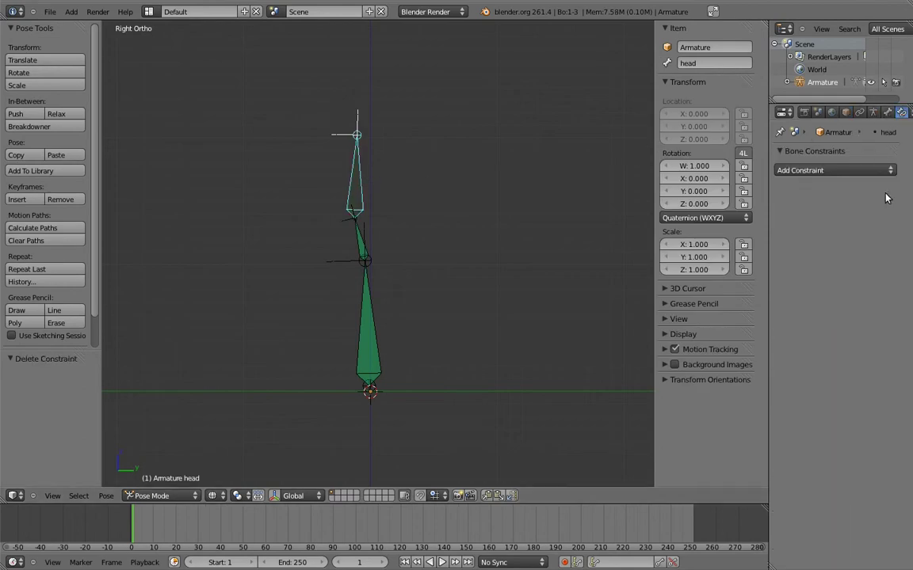
right_click(411, 242)
click(890, 185)
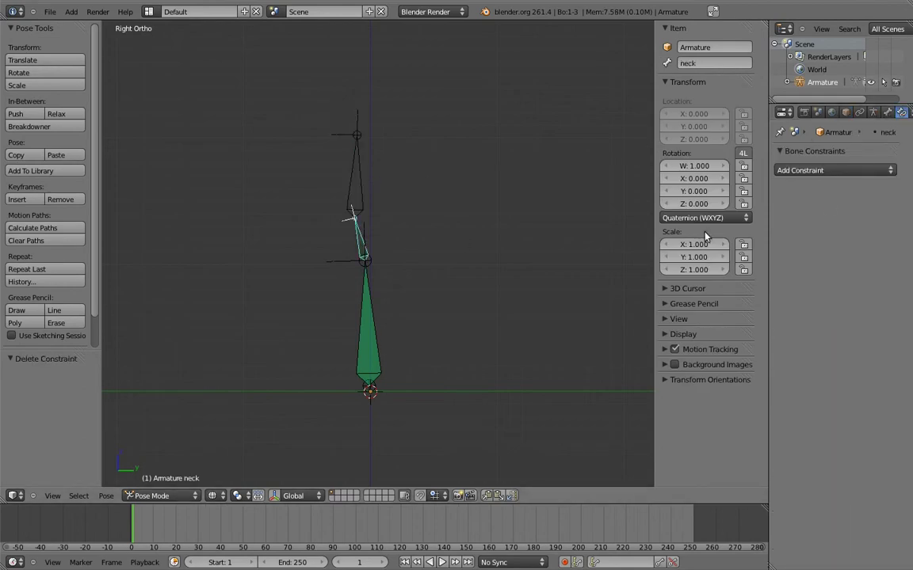
right_click(375, 338)
click(891, 183)
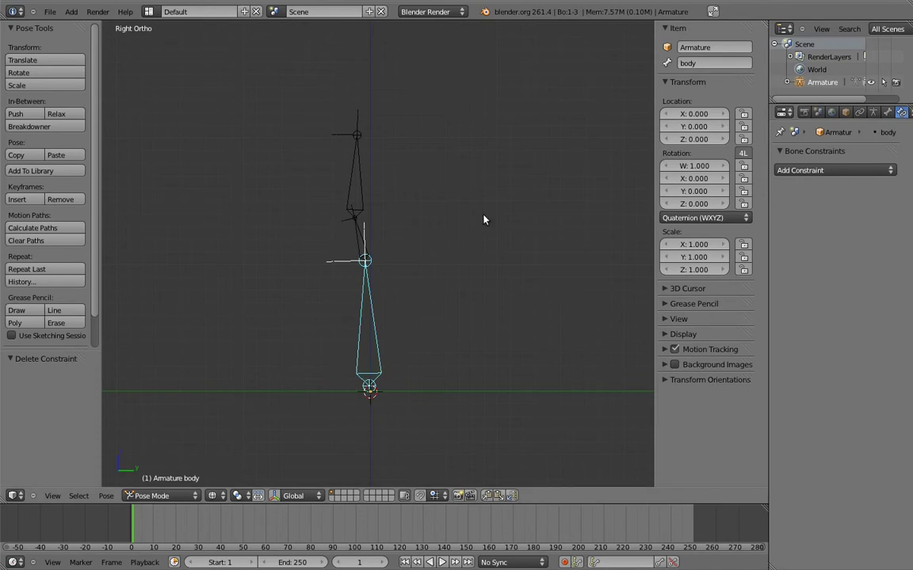
key(a)
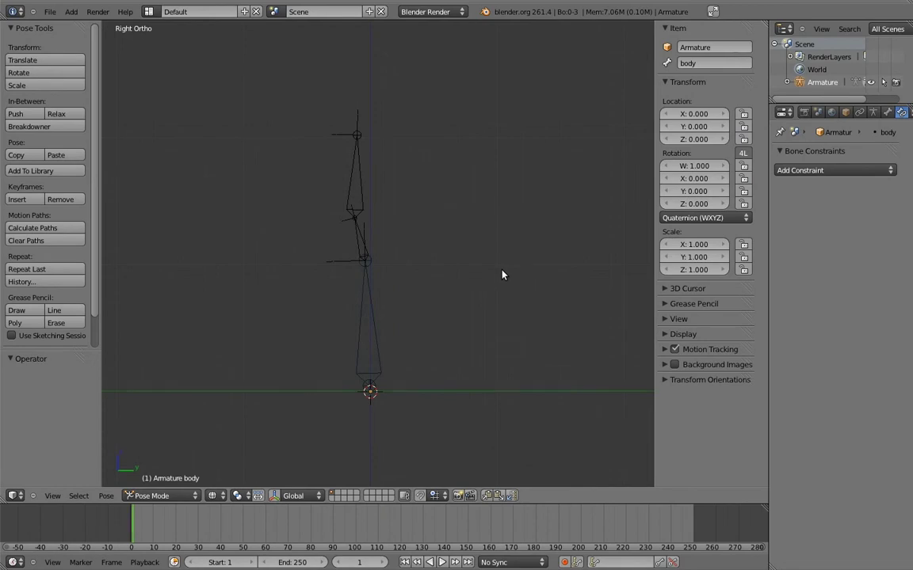
In Edit Mode, extrude three bones straight up along Z, including body.002 and neck.001.
key(Tab)
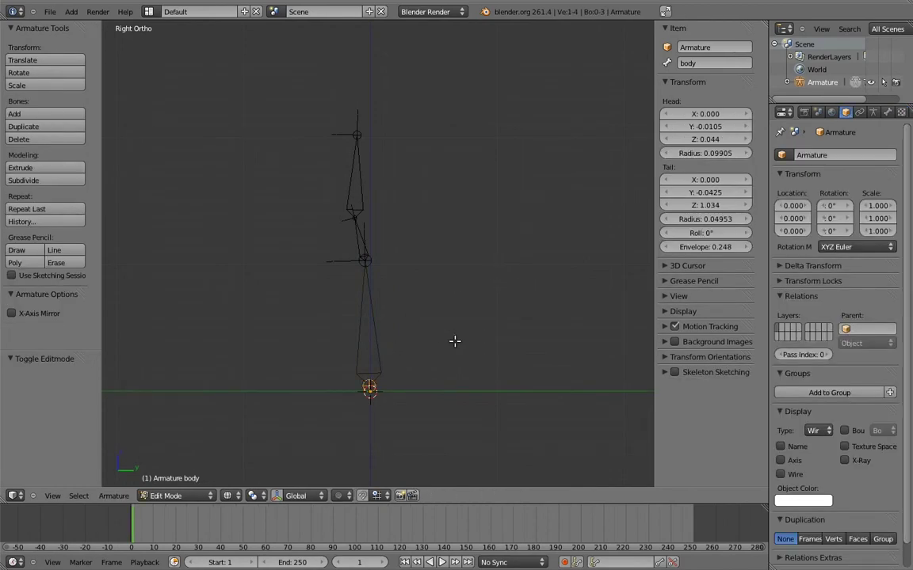
key(e)
key(z)
click(457, 287)
right_click(366, 257)
key(e)
key(z)
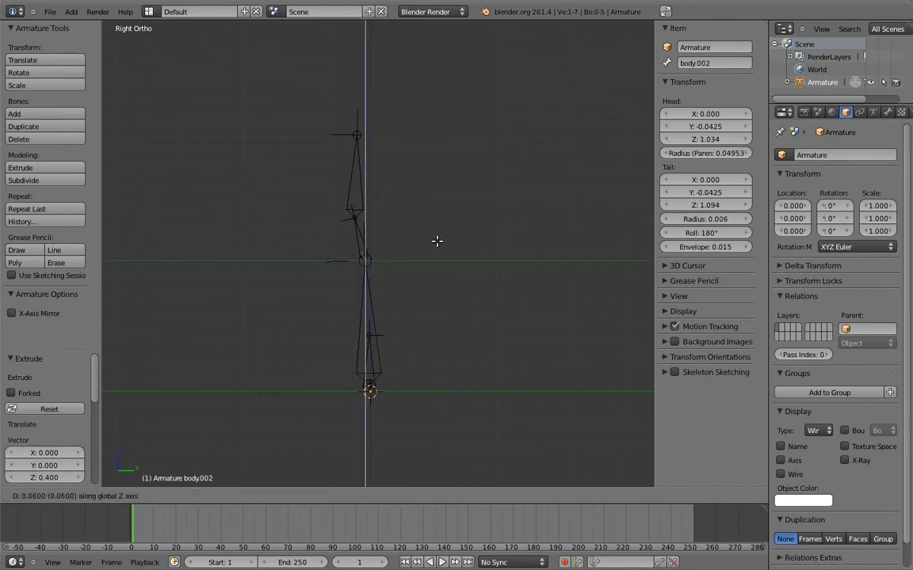
click(436, 206)
right_click(368, 216)
key(e)
key(z)
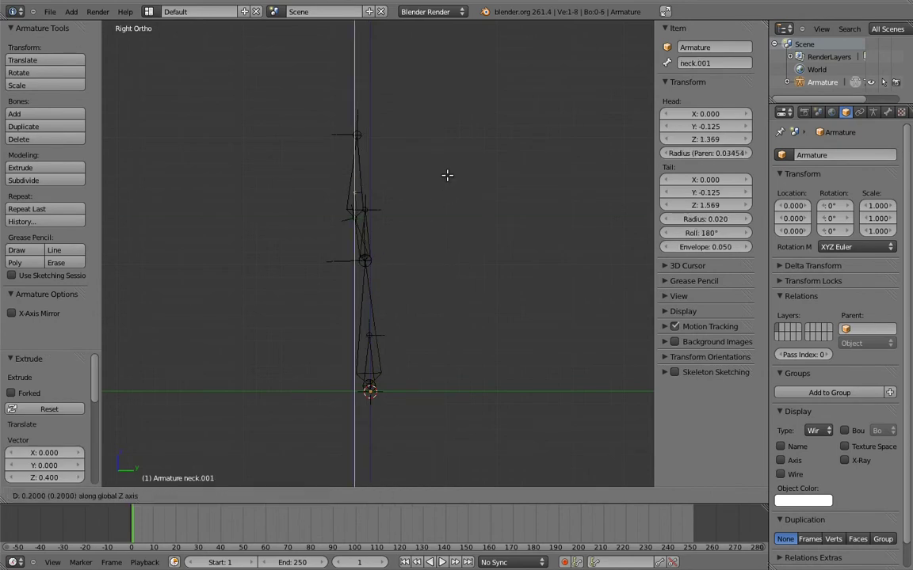
click(448, 155)
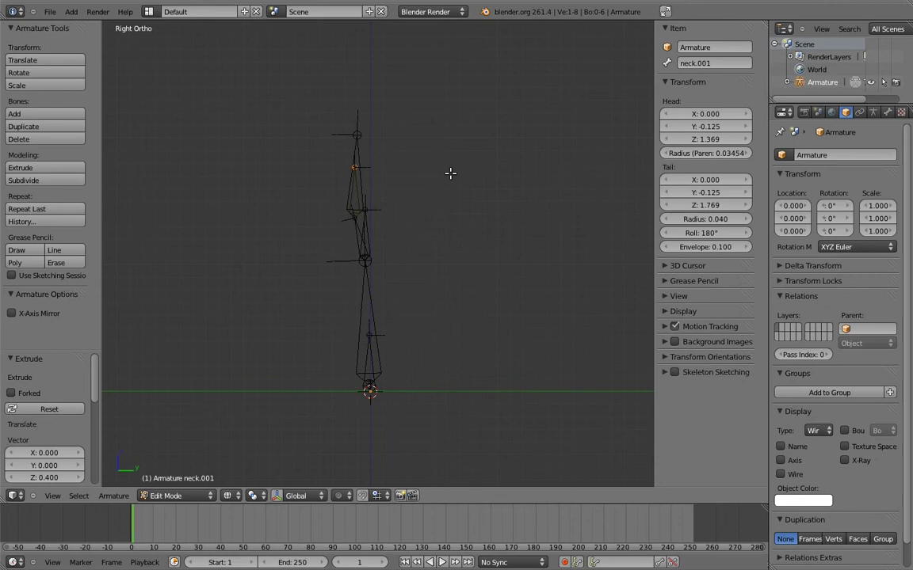
Set the roll of neck.001 to 0°, body.002 to 1 and body.001 to 180.
right_click(364, 236)
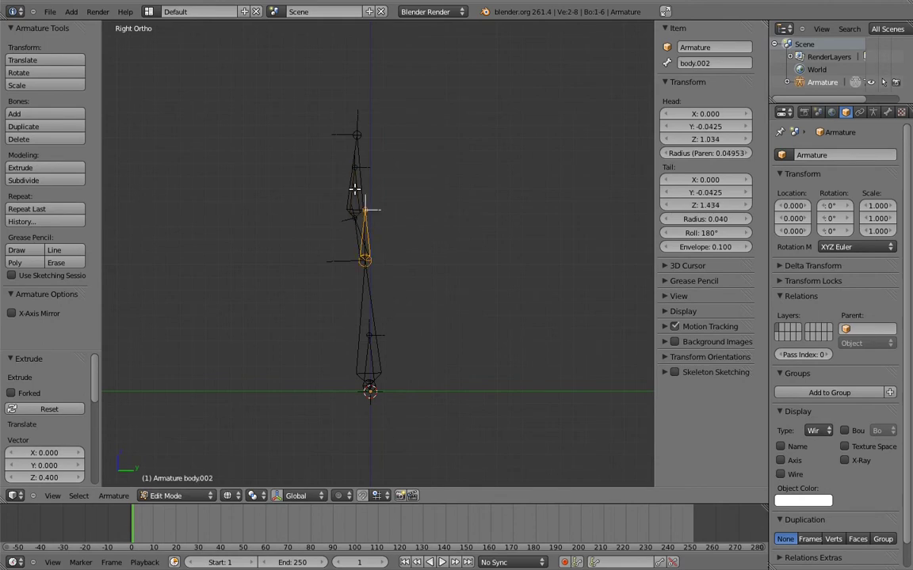
right_click(355, 189)
key(ctrl+r)
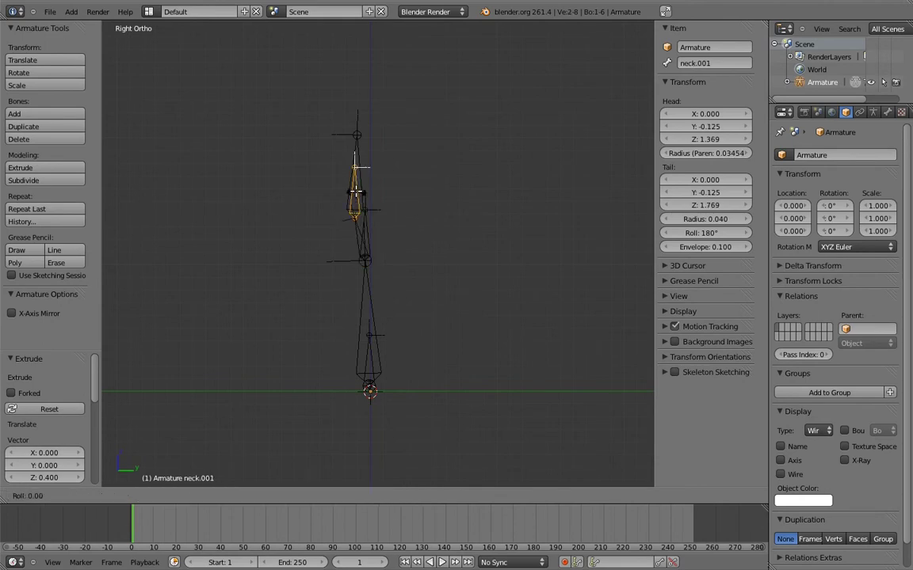
click(371, 231)
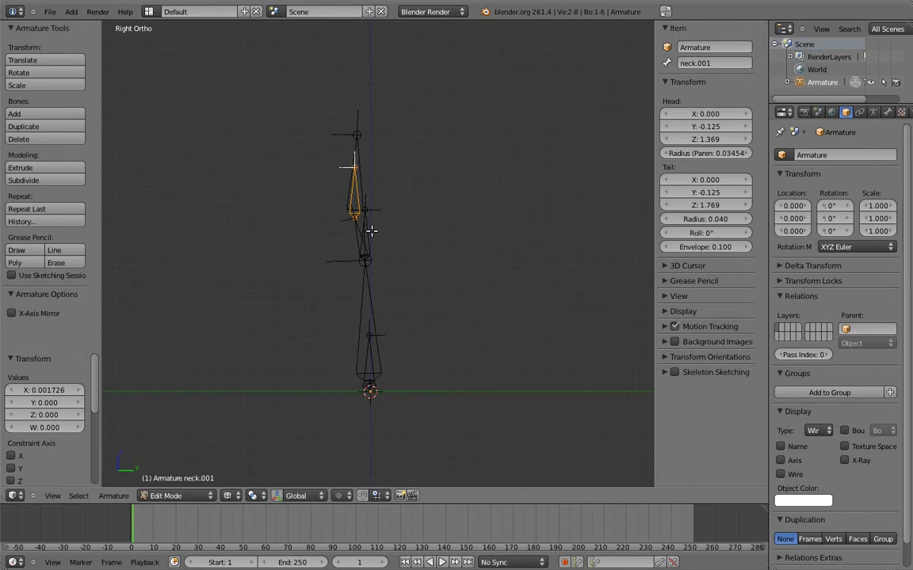
right_click(371, 231)
key(ctrl+r)
text(1)
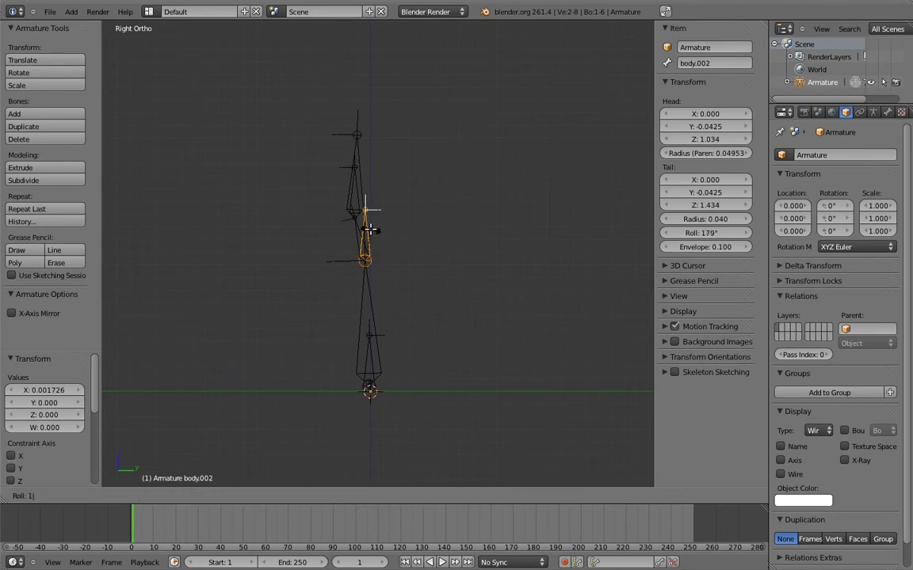
click(367, 214)
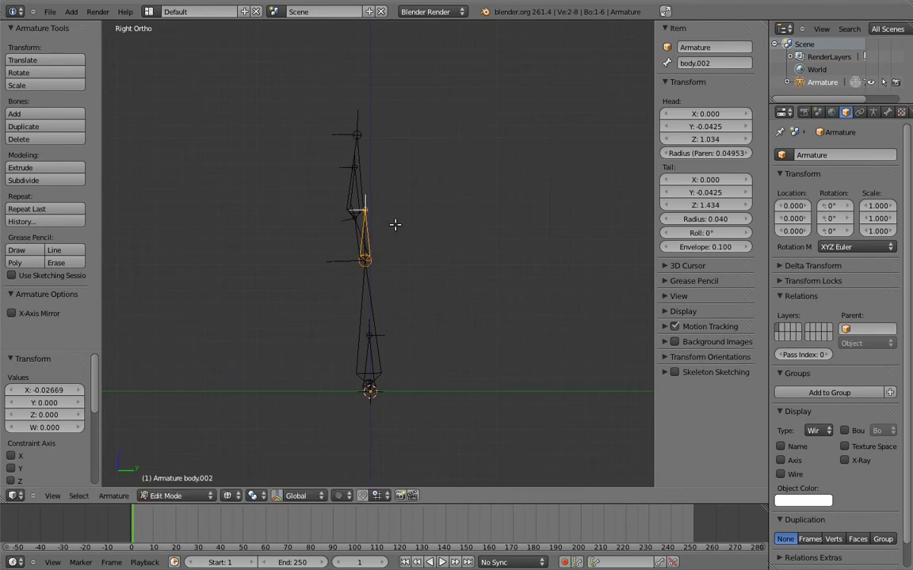
right_click(372, 361)
key(ctrl+r)
text(180)
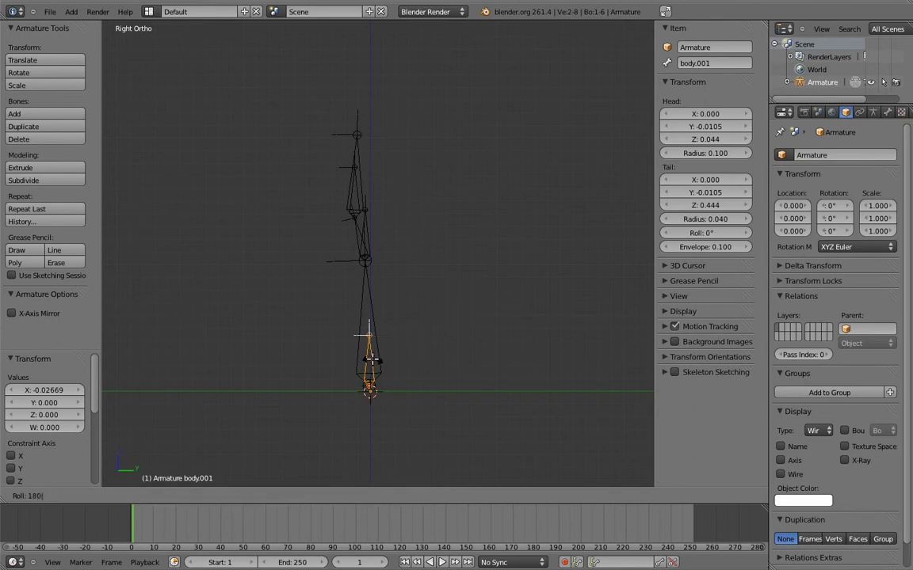
key(Return)
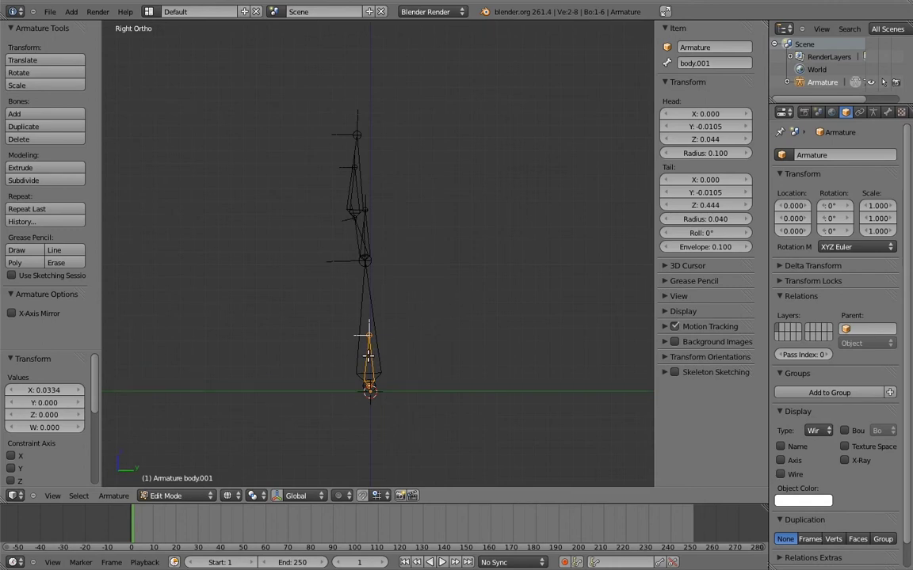
Parent the selected lower body bones to body.001 with Keep Offset.
right_click(370, 303)
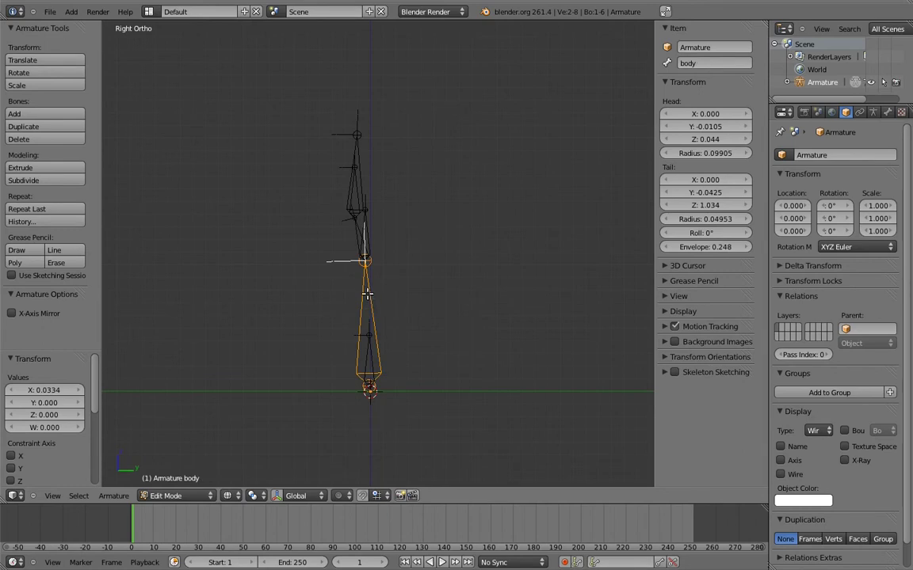
right_click(369, 236)
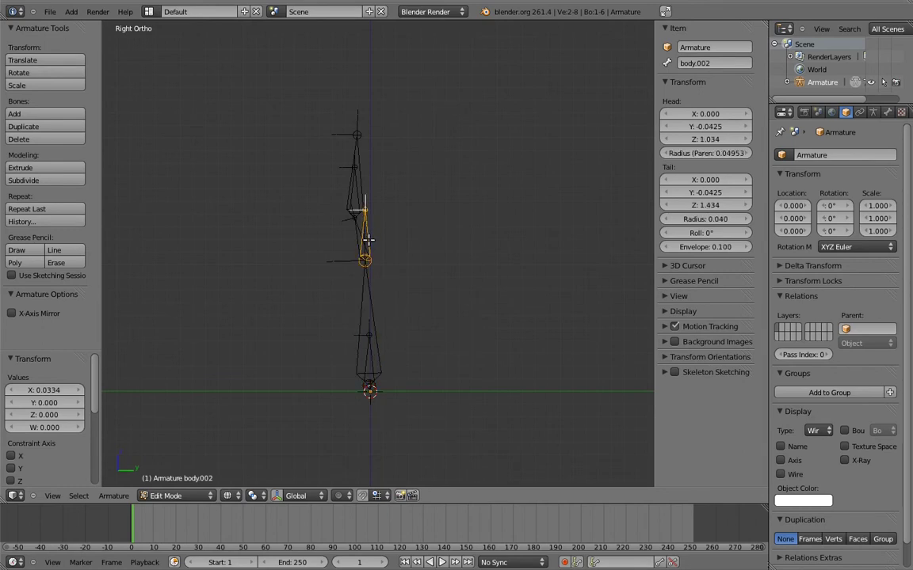
right_click(352, 221)
right_click(353, 192)
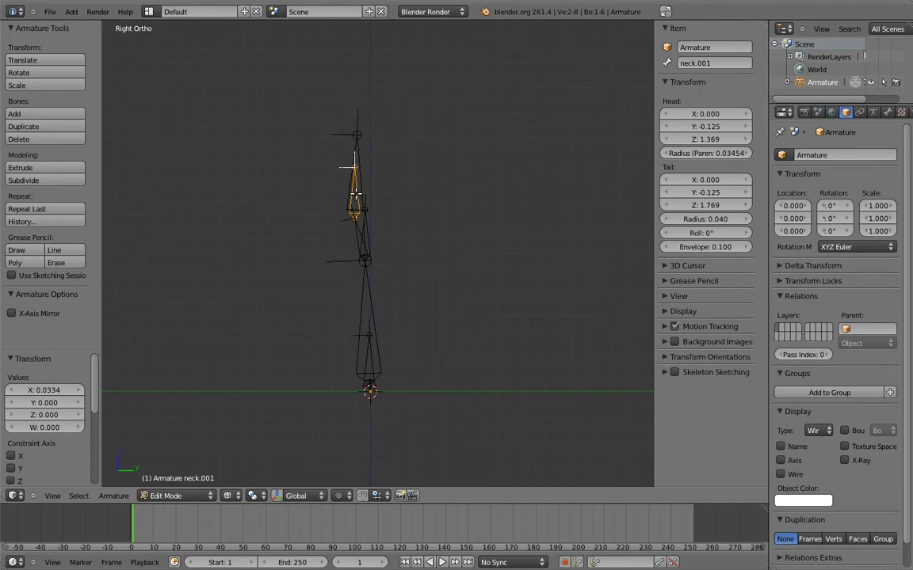
right_click(358, 168)
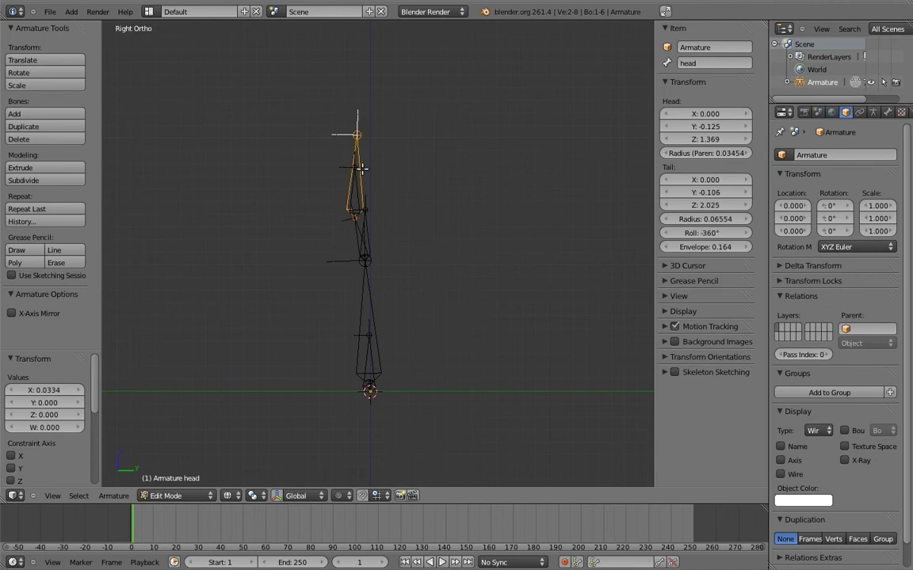
right_click(366, 285)
right_click(370, 358)
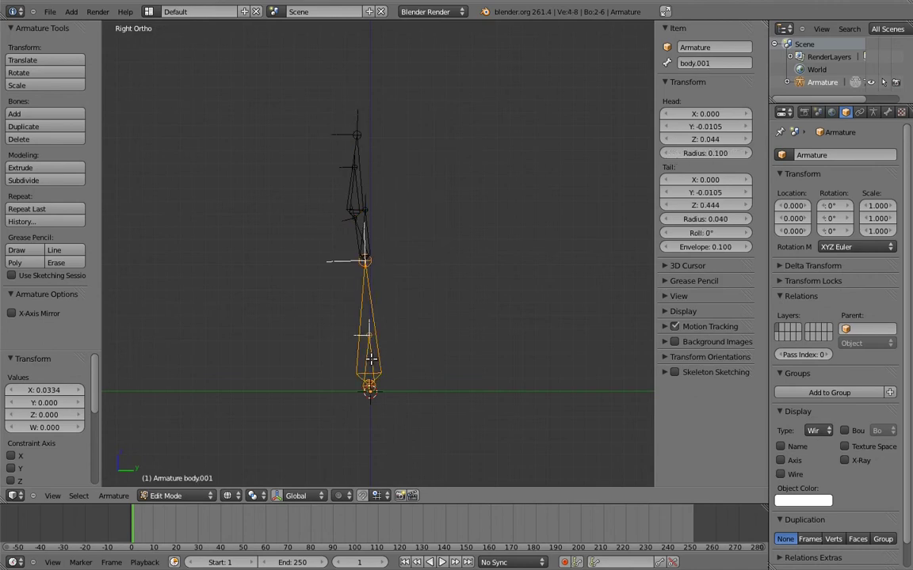
key(ctrl+p)
click(359, 368)
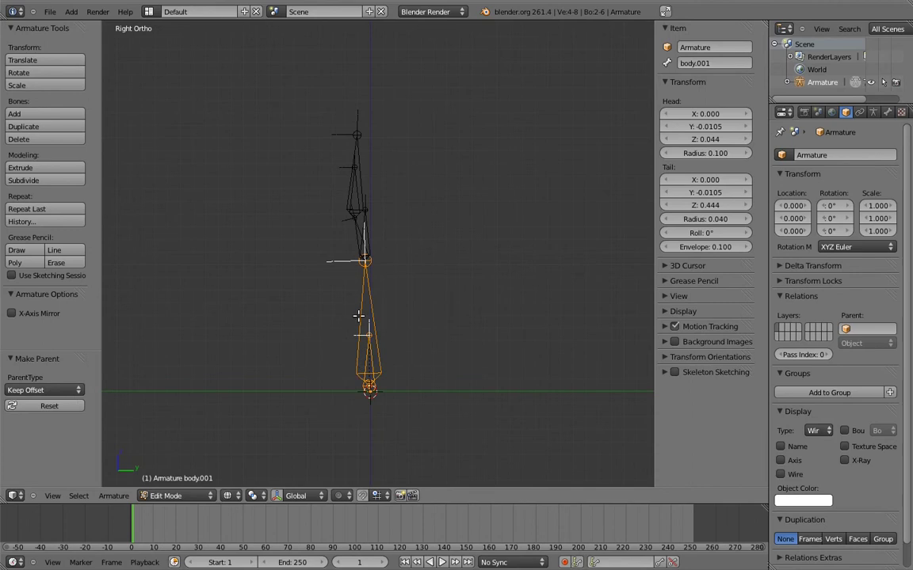
Parent the neck bone to body.002 with Keep Offset.
right_click(362, 211)
right_click(373, 295)
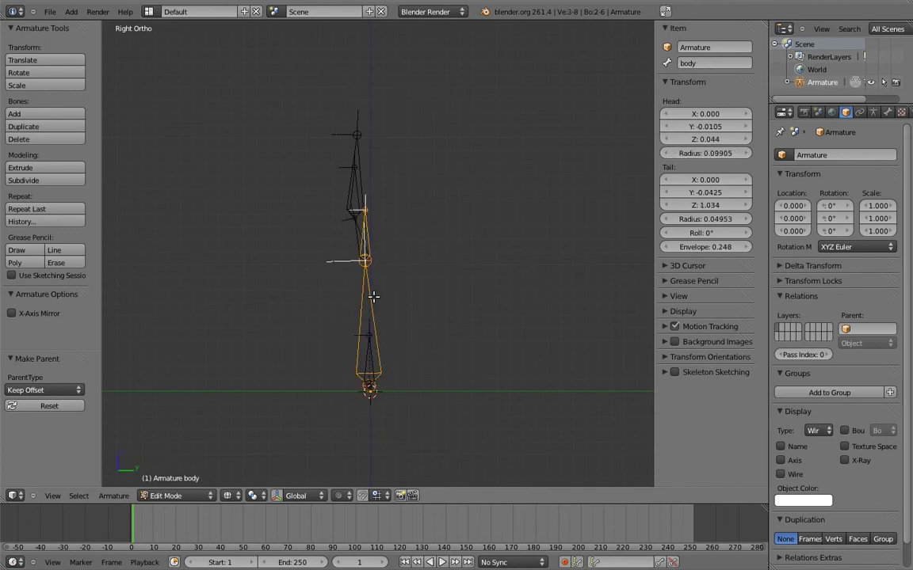
key(ctrl+p)
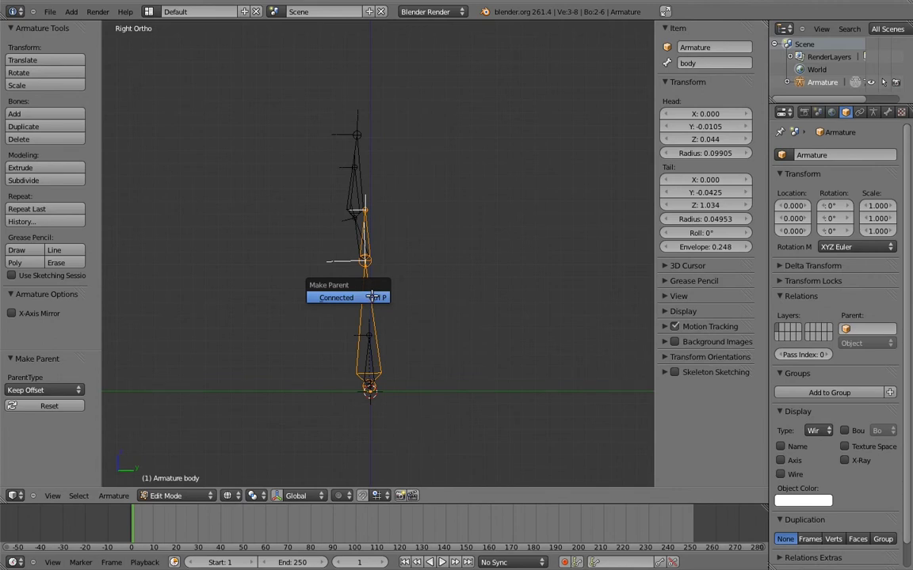
right_click(362, 230)
shift+right_click(366, 230)
key(ctrl+p)
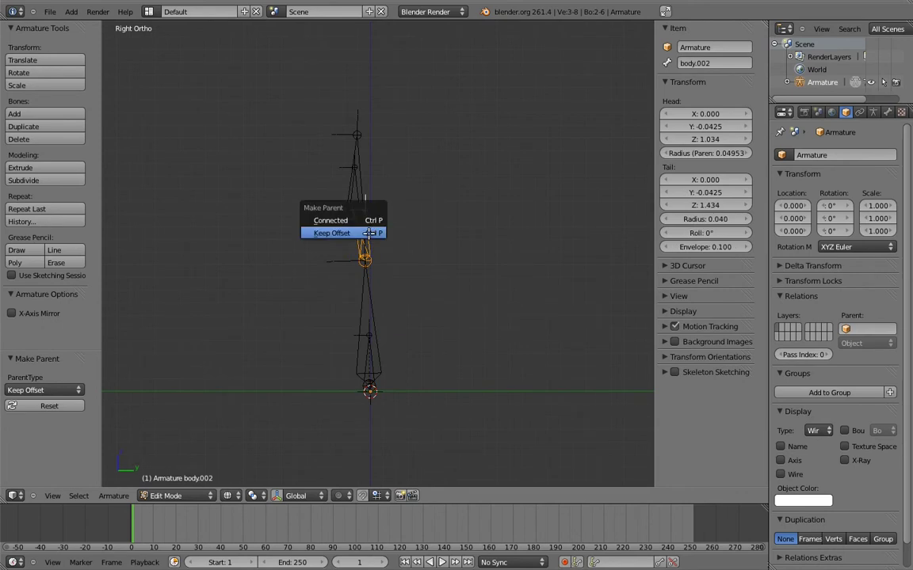
click(368, 233)
Connect the upper bone end to end onto the neck's tail, then enter Pose Mode.
shift+right_click(354, 186)
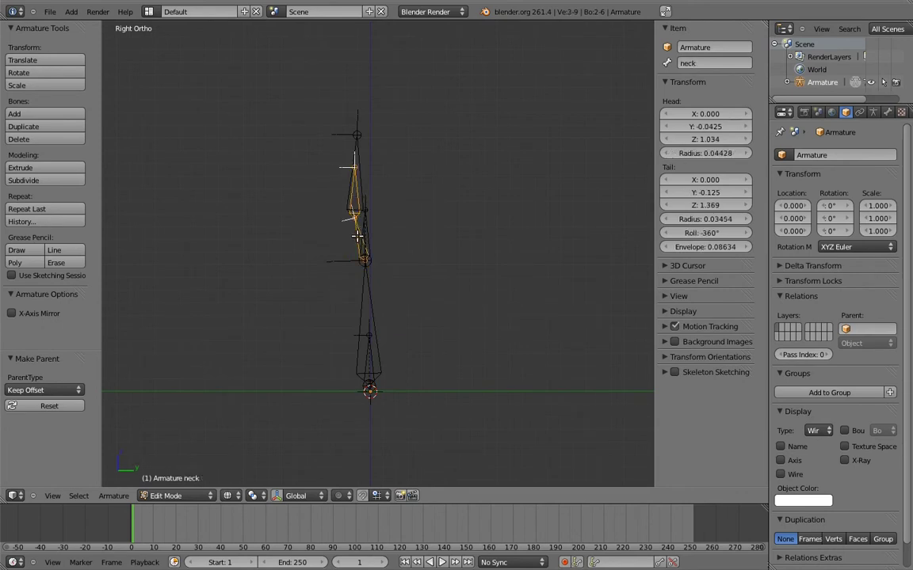
key(ctrl+p)
click(358, 236)
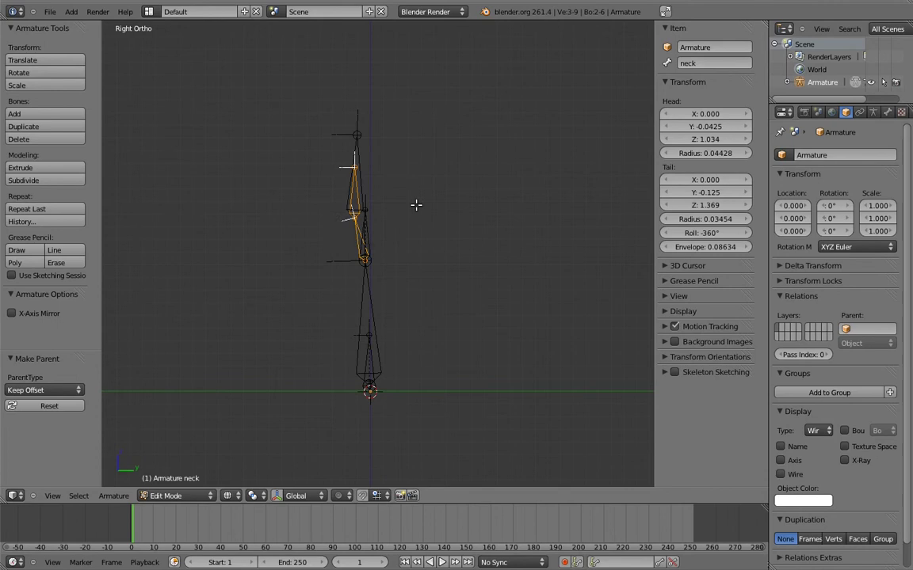
right_click(357, 162)
key(ctrl+p)
click(358, 185)
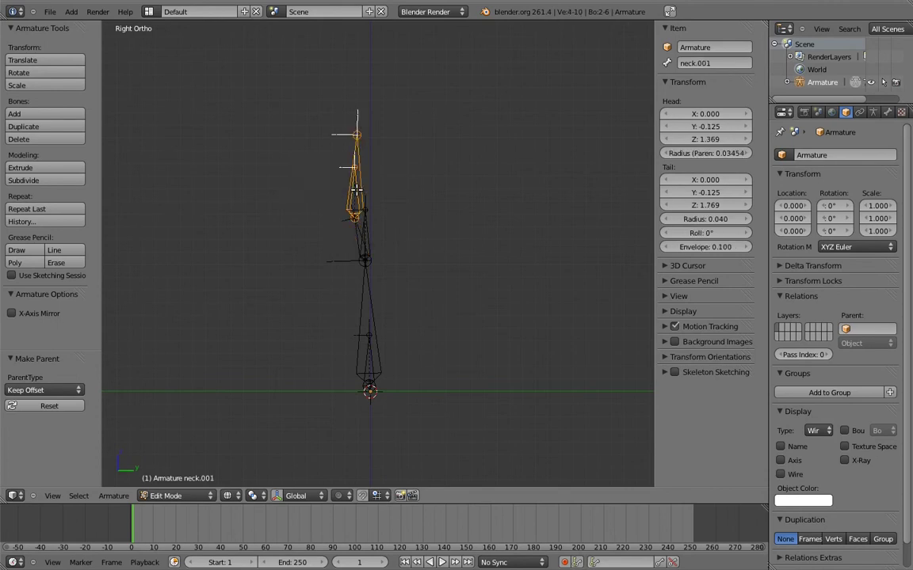
key(ctrl+Tab)
right_click(371, 361)
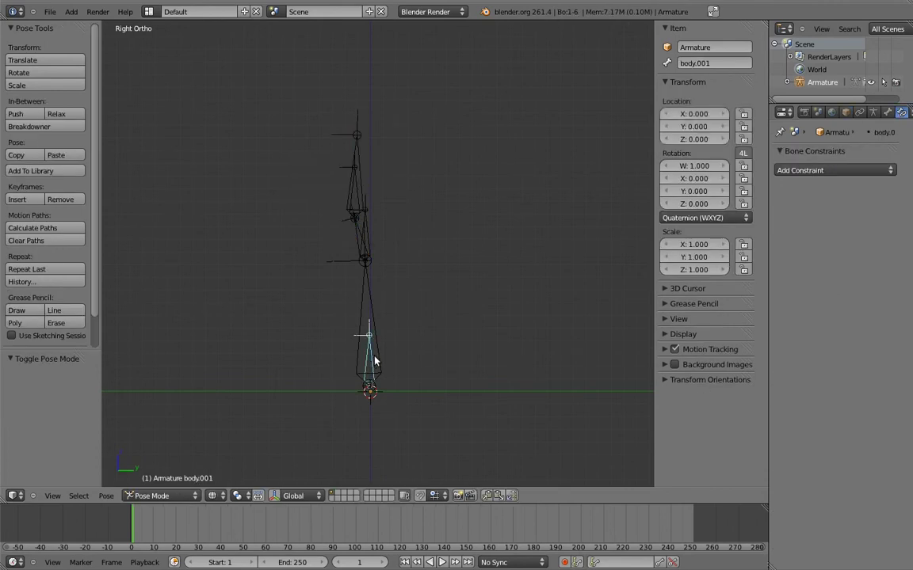
key(r)
click(407, 316)
right_click(378, 300)
key(r)
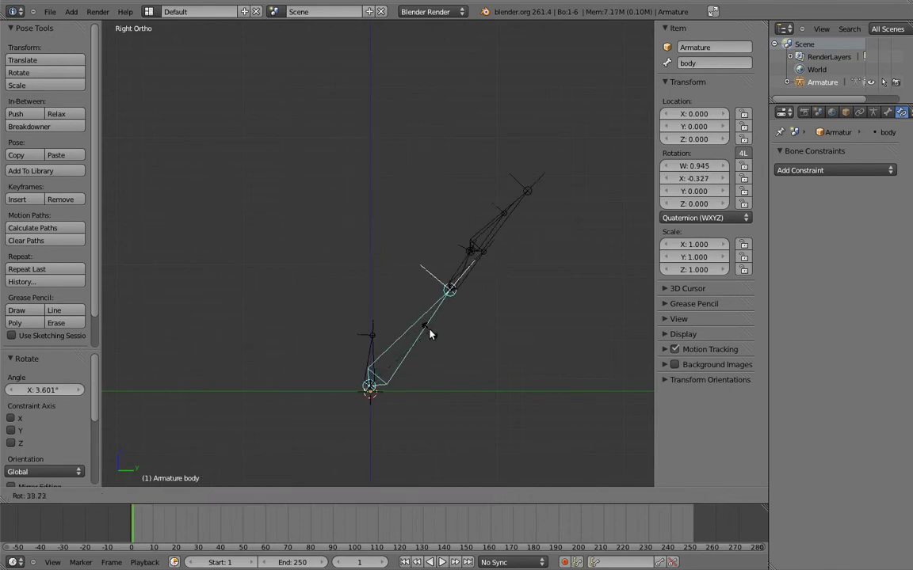
click(456, 272)
right_click(453, 268)
key(r)
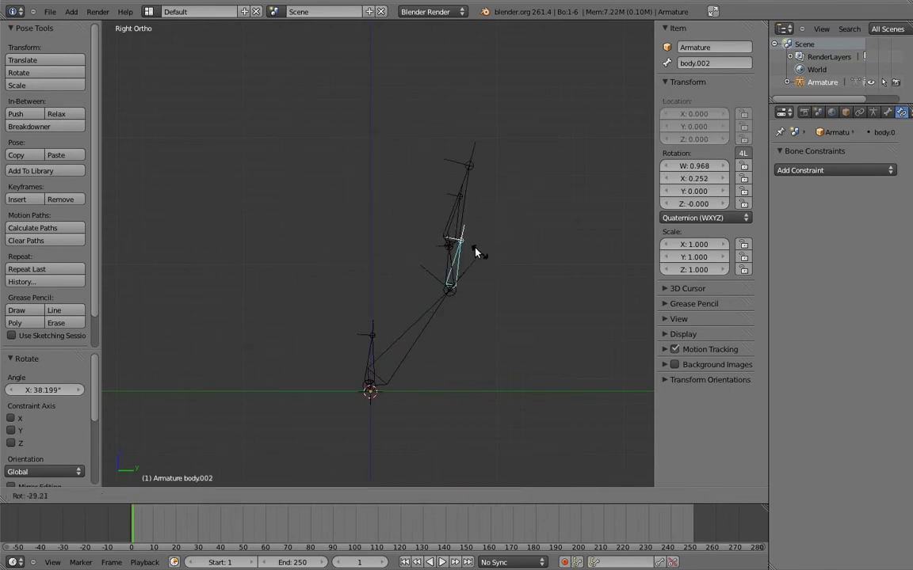
click(438, 266)
key(r)
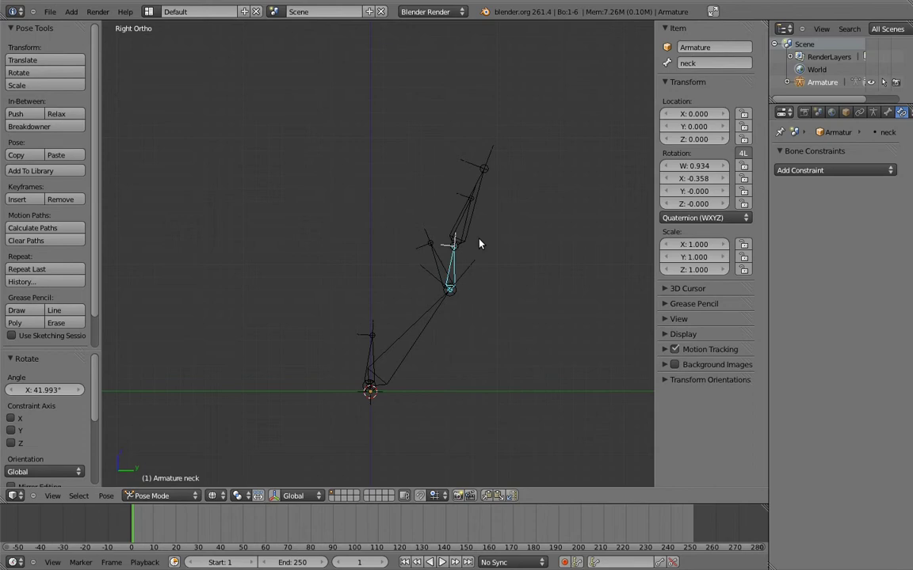
click(480, 242)
right_click(468, 228)
key(r)
click(450, 191)
right_click(464, 194)
key(r)
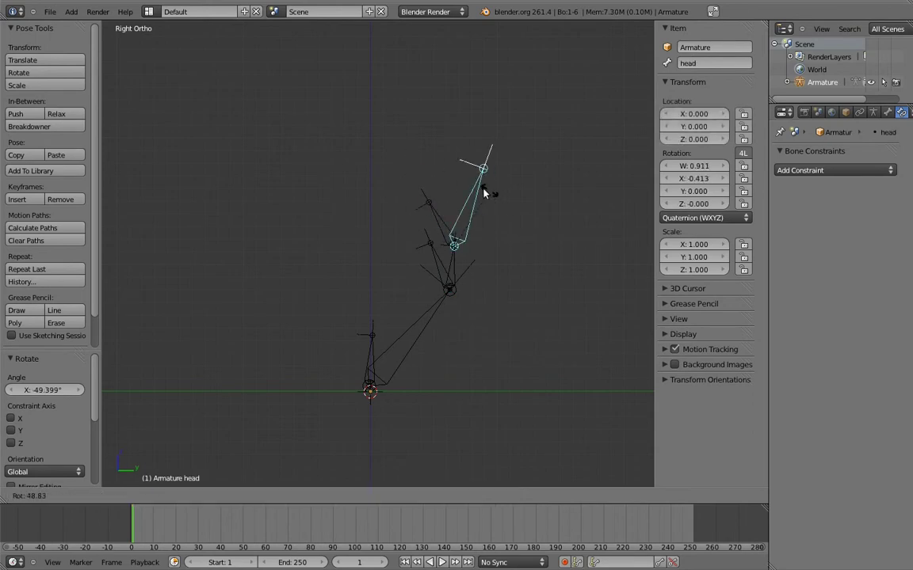
click(488, 198)
key(ctrl+z)
key(ctrl+z)
key(ctrl+z)
key(ctrl+shift+z)
key(ctrl+shift+z)
key(ctrl+shift+z)
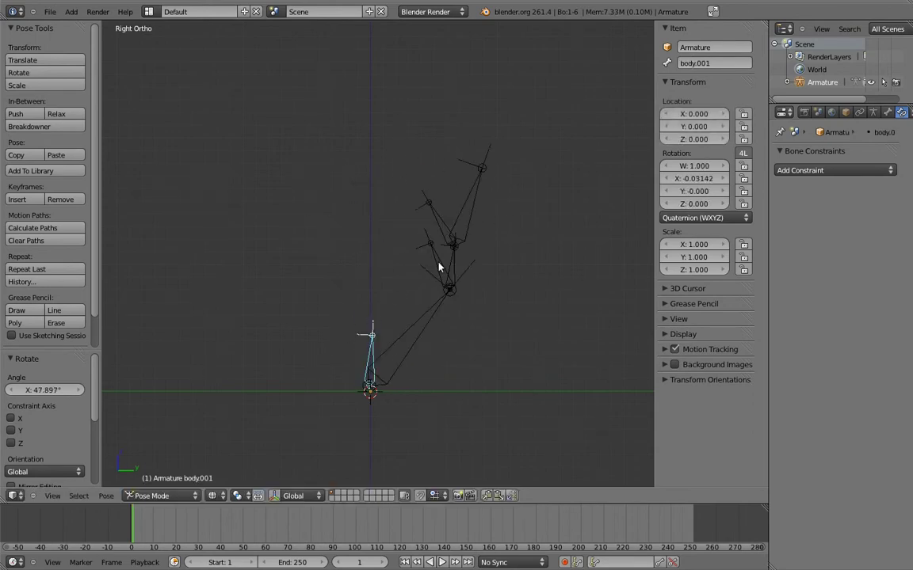
right_click(438, 264)
key(r)
right_click(404, 255)
right_click(440, 223)
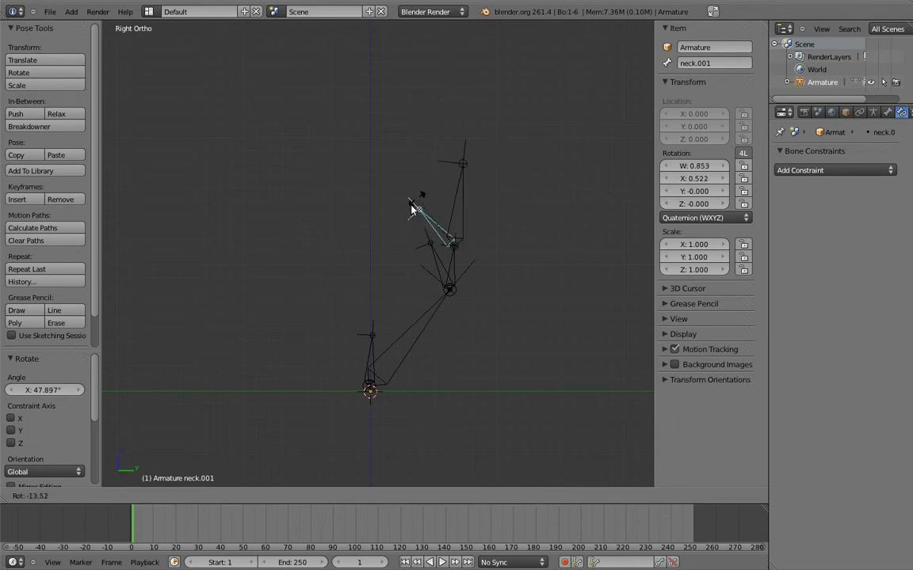
key(a)
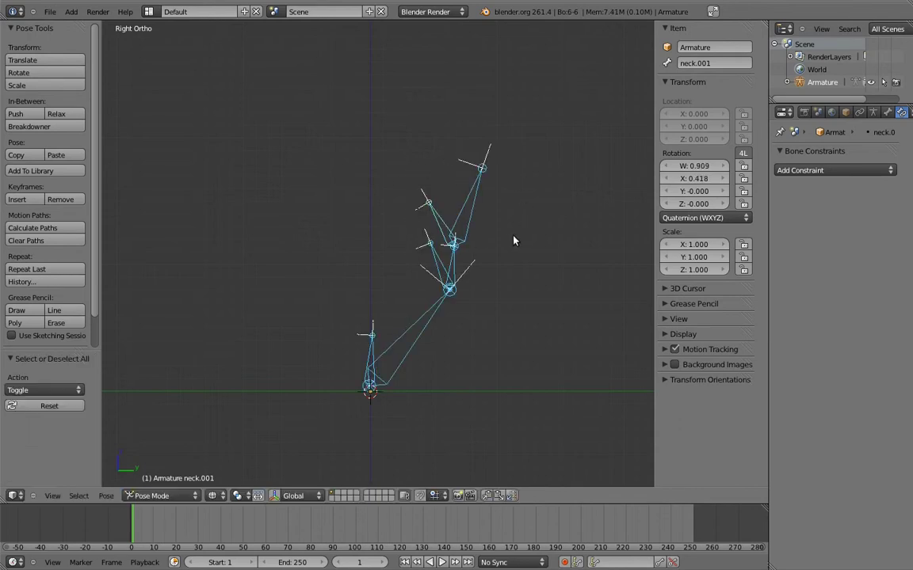
key(alt+r)
key(a)
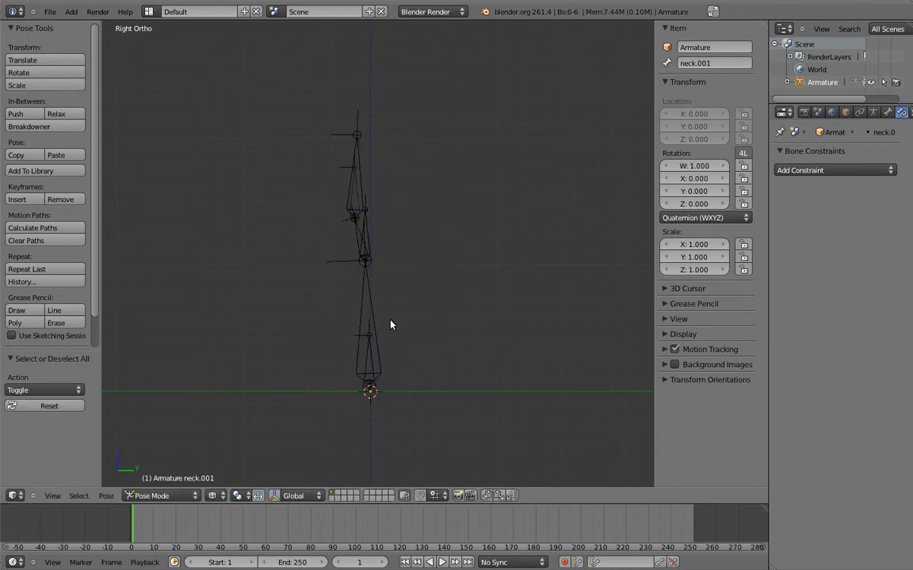
Duplicate the bottom bone sideways along Y as body.003, then upward along Z as body.004.
key(Tab)
right_click(354, 335)
key(shift+d)
key(y)
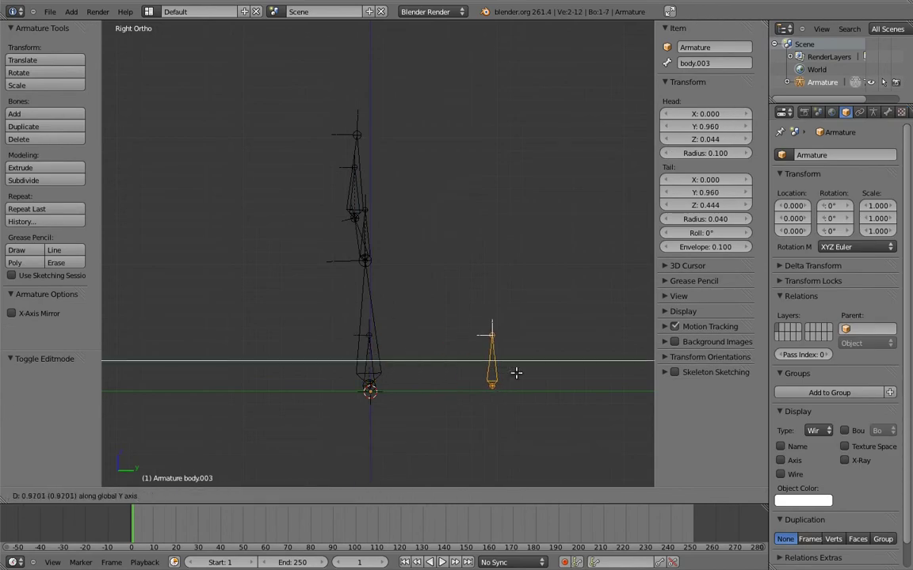
click(519, 377)
key(shift+d)
key(z)
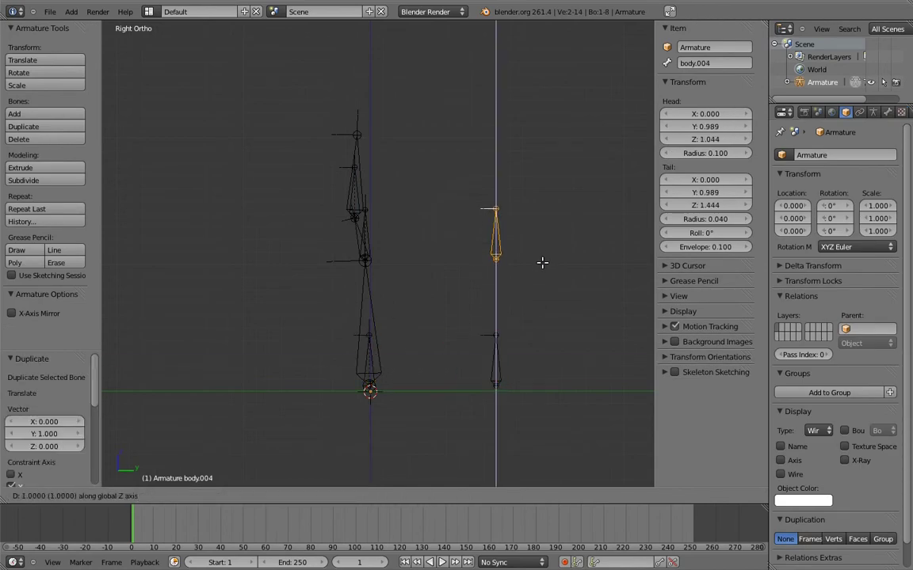
click(542, 262)
In Pose Mode, make body.001 and body.002 copy body.003's rotation.
key(ctrl+Tab)
right_click(496, 354)
shift+right_click(370, 354)
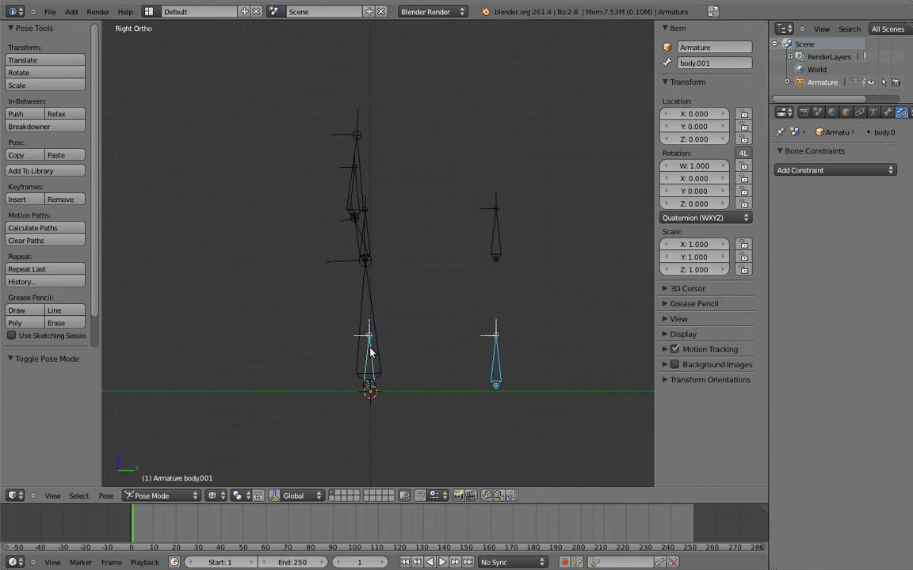
key(shift+ctrl+c)
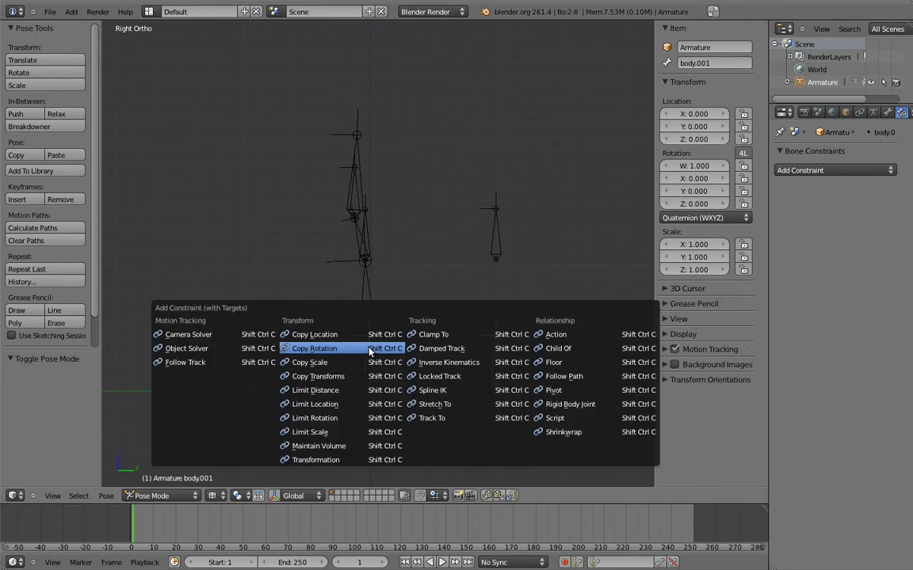
click(370, 351)
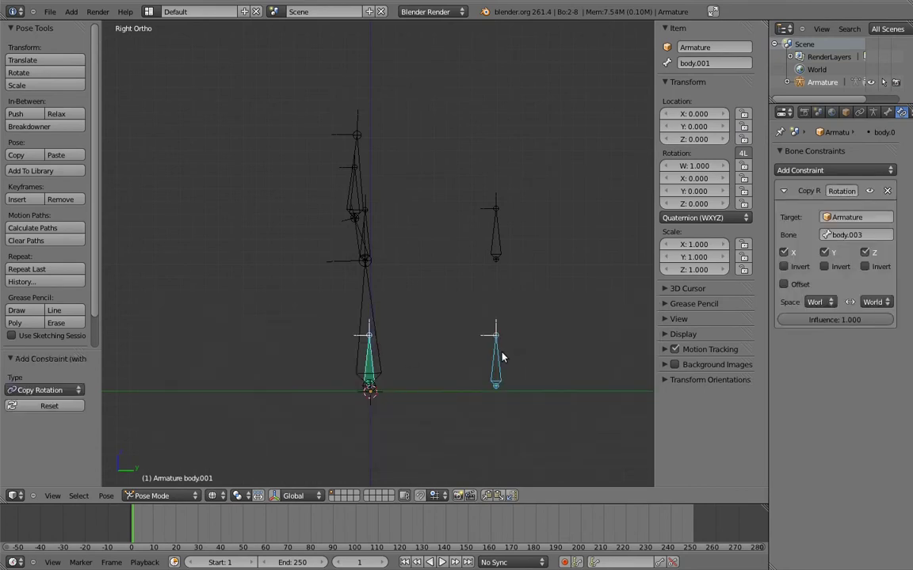
right_click(501, 357)
shift+right_click(371, 229)
key(shift+ctrl+c)
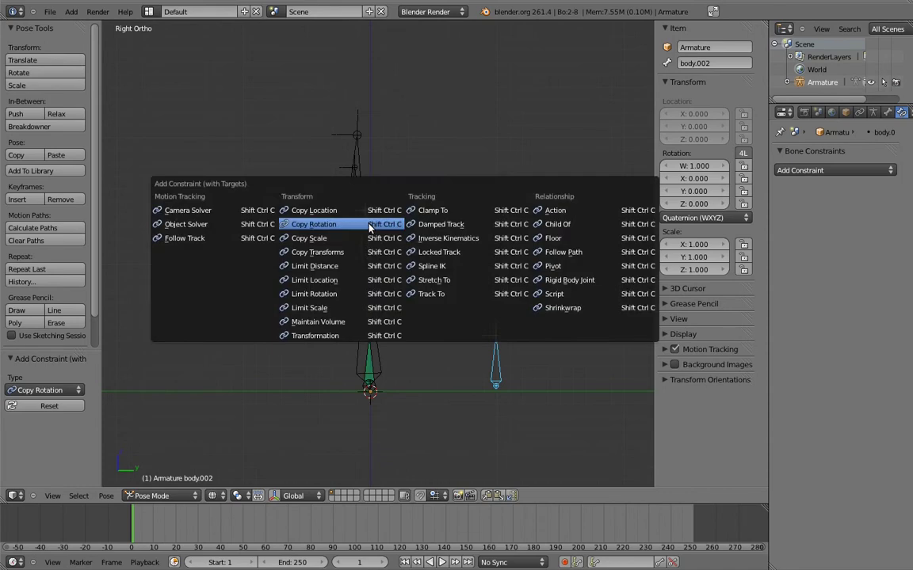
click(371, 229)
Add Copy Rotation constraints targeting body.004 to body.002 and neck.001.
right_click(496, 230)
shift+right_click(371, 229)
key(shift+ctrl+c)
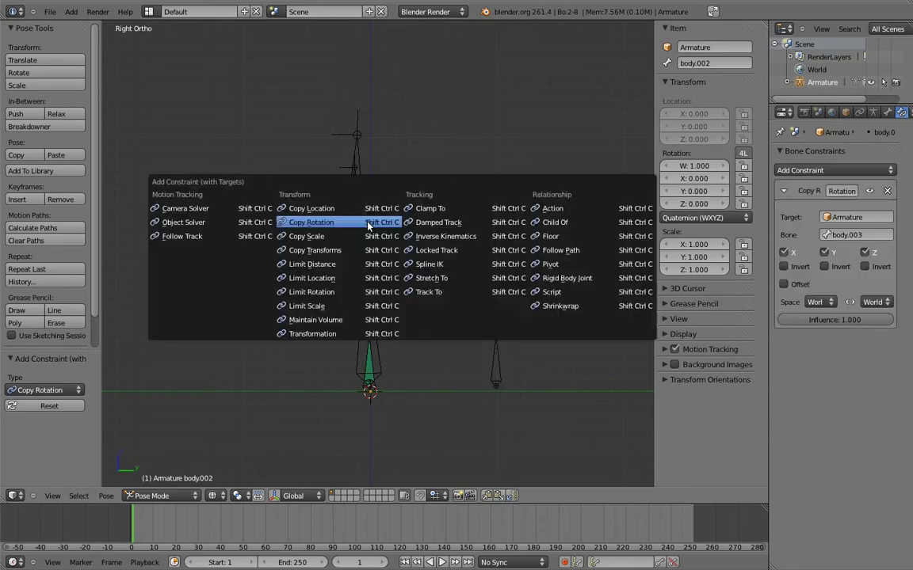
click(369, 227)
right_click(496, 230)
shift+right_click(354, 190)
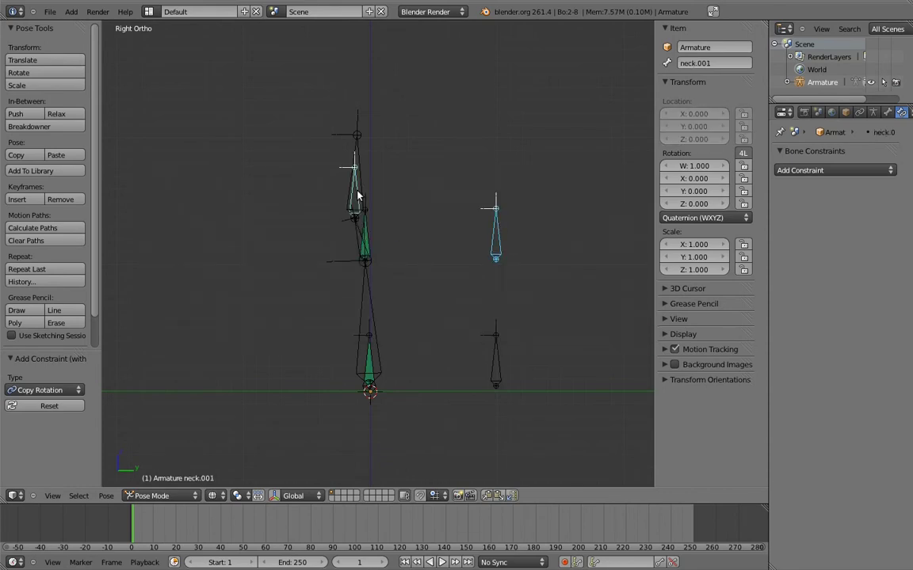
key(shift+ctrl+c)
click(356, 196)
Set body.002's second Copy Rotation constraint influence to 0.5.
right_click(361, 209)
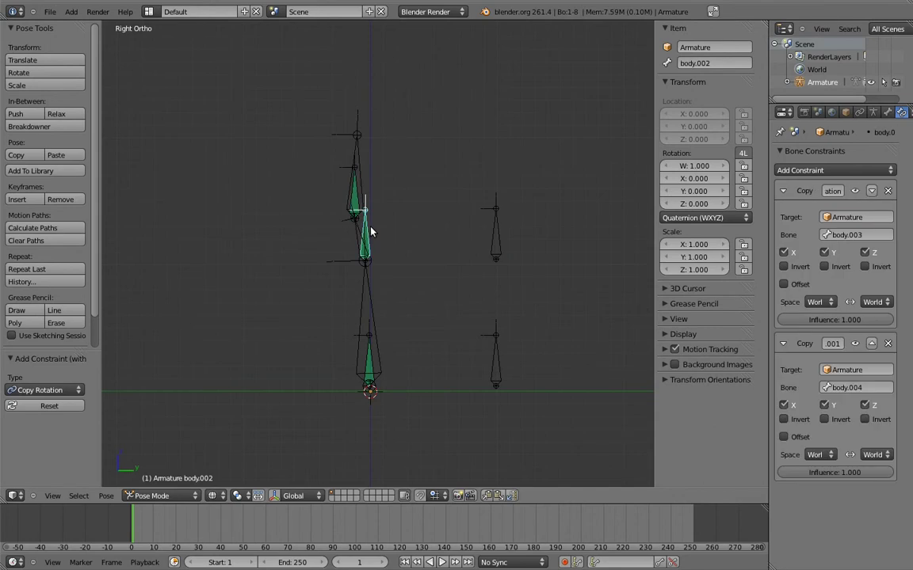
click(846, 473)
text(0.5)
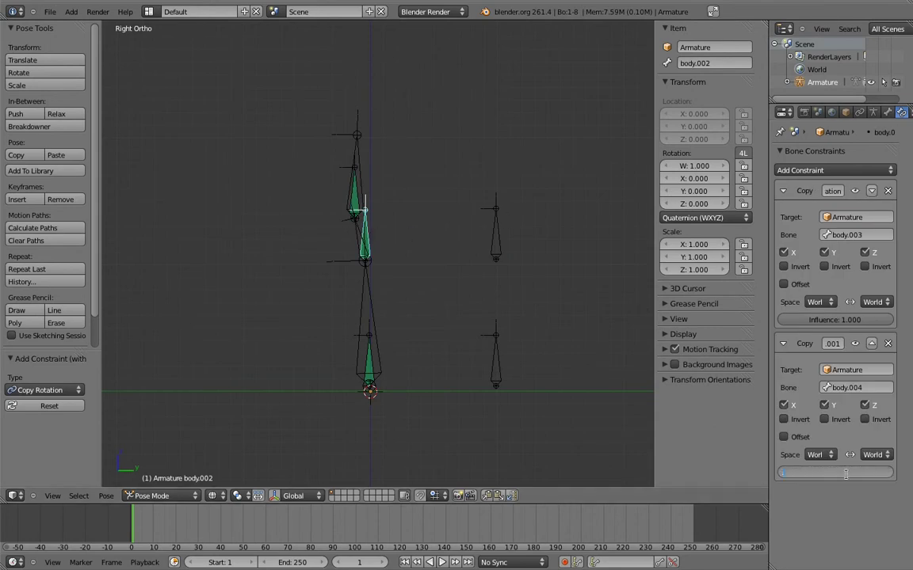
key(Return)
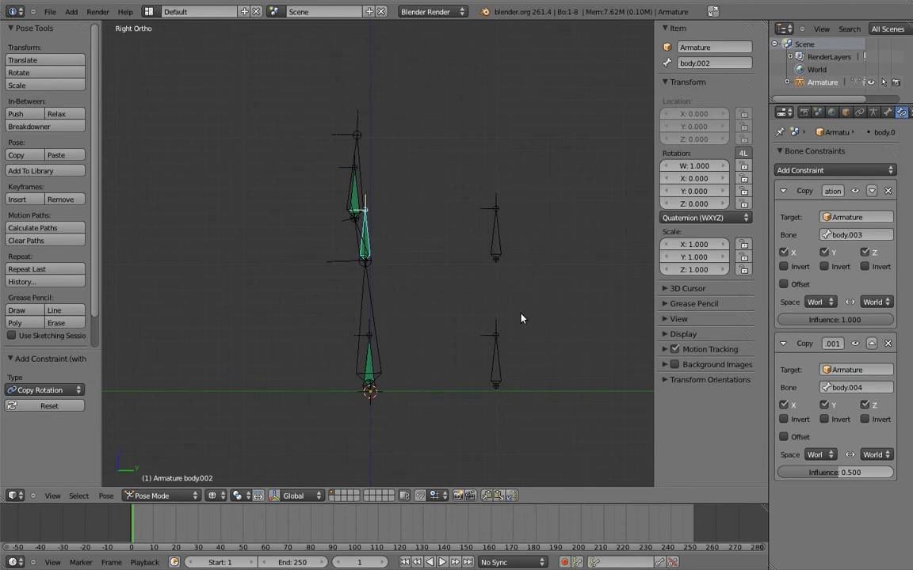
right_click(494, 344)
key(r)
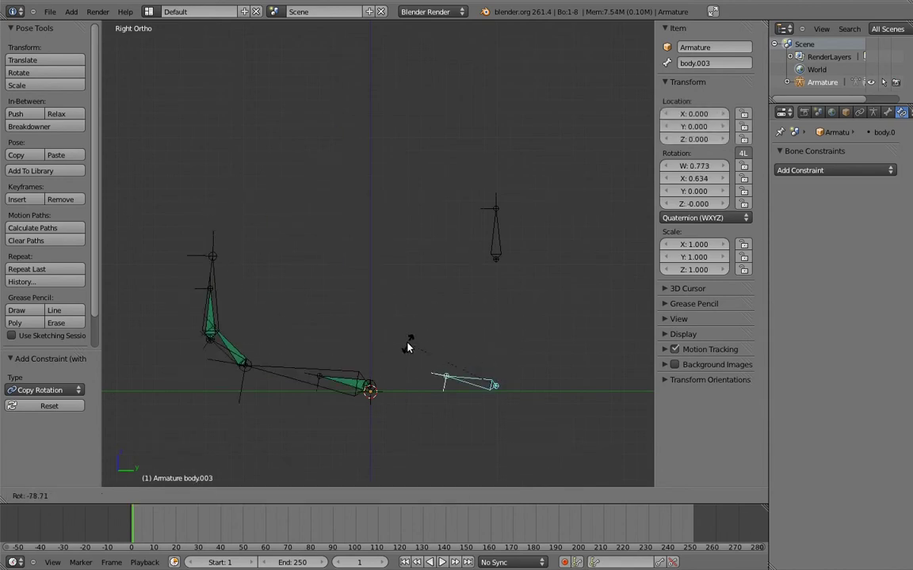
click(411, 342)
right_click(500, 239)
key(r)
click(560, 244)
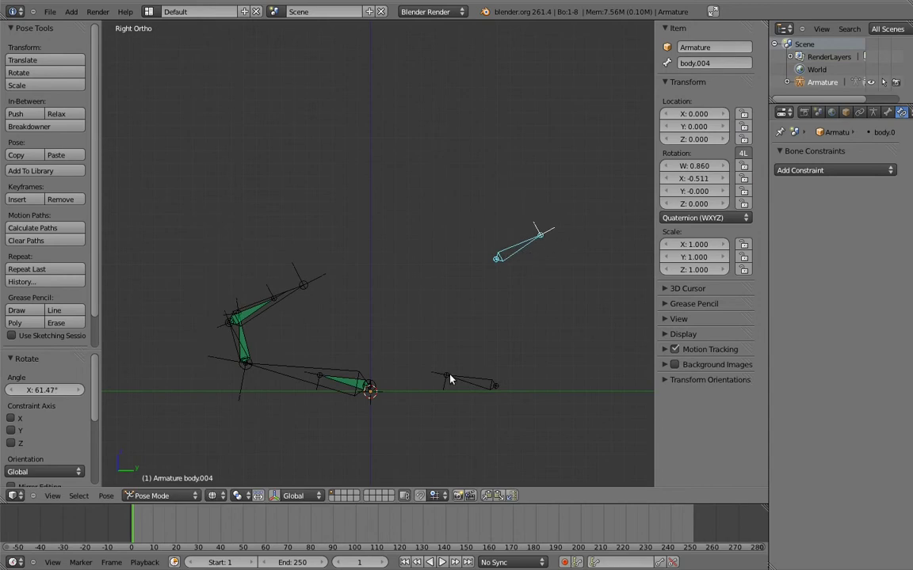
right_click(448, 378)
key(r)
click(595, 349)
key(a)
key(alt+r)
key(a)
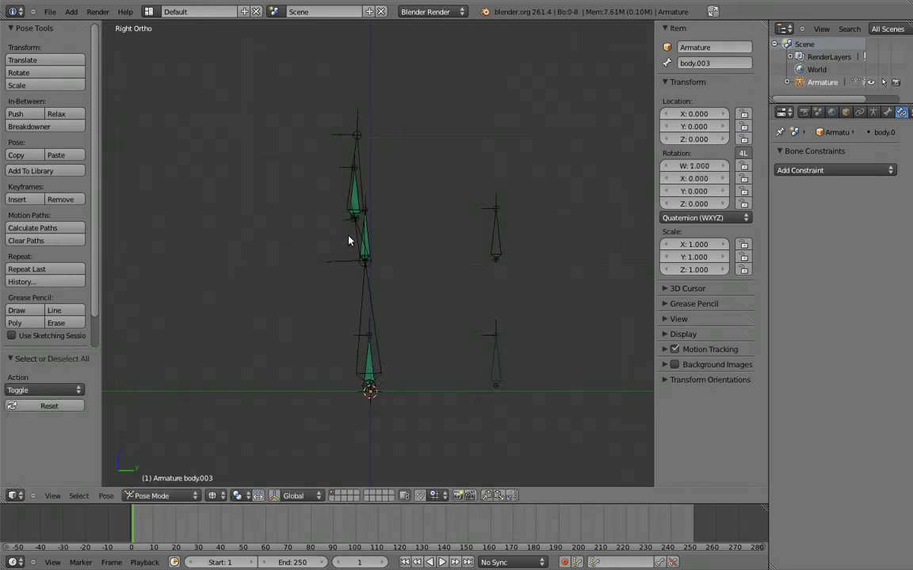
right_click(493, 216)
key(r)
click(468, 204)
right_click(350, 235)
key(r)
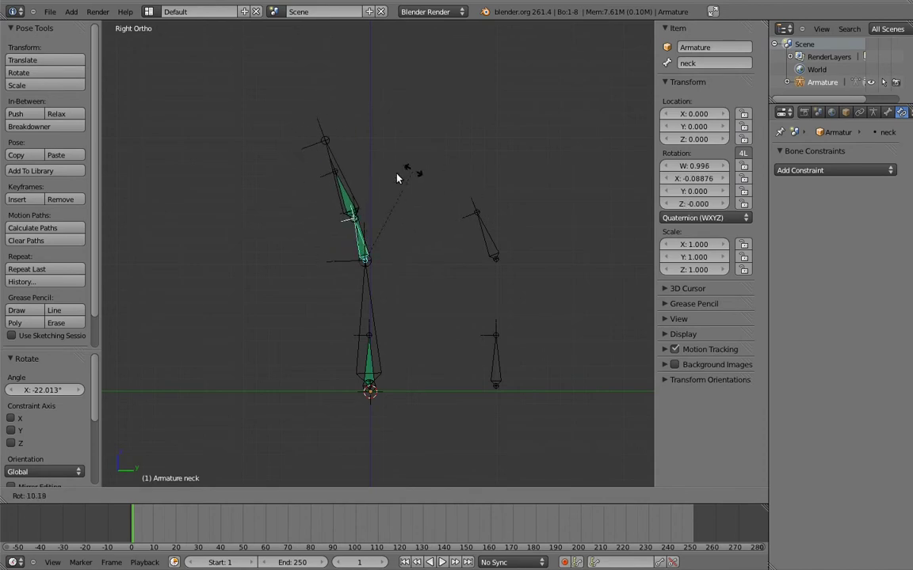
click(357, 187)
click(358, 185)
key(a)
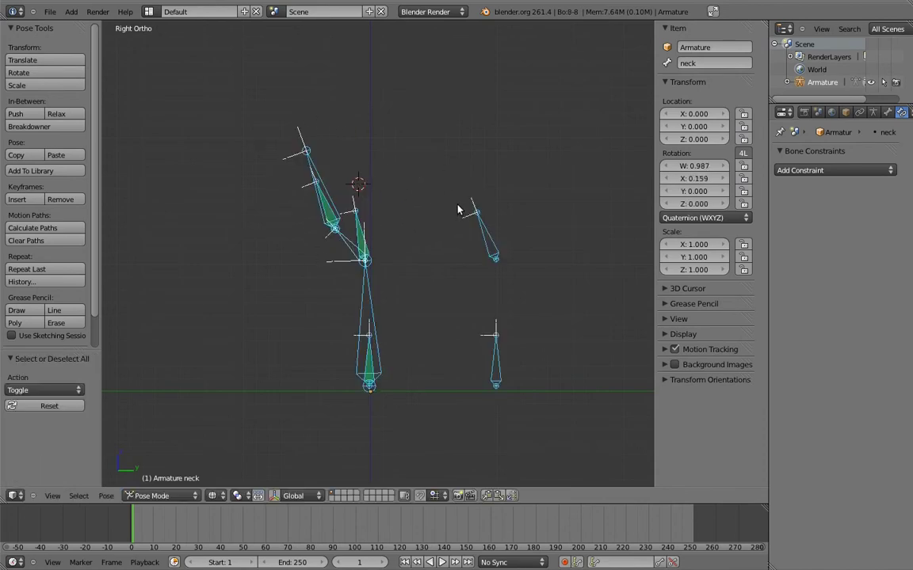
key(alt+r)
key(a)
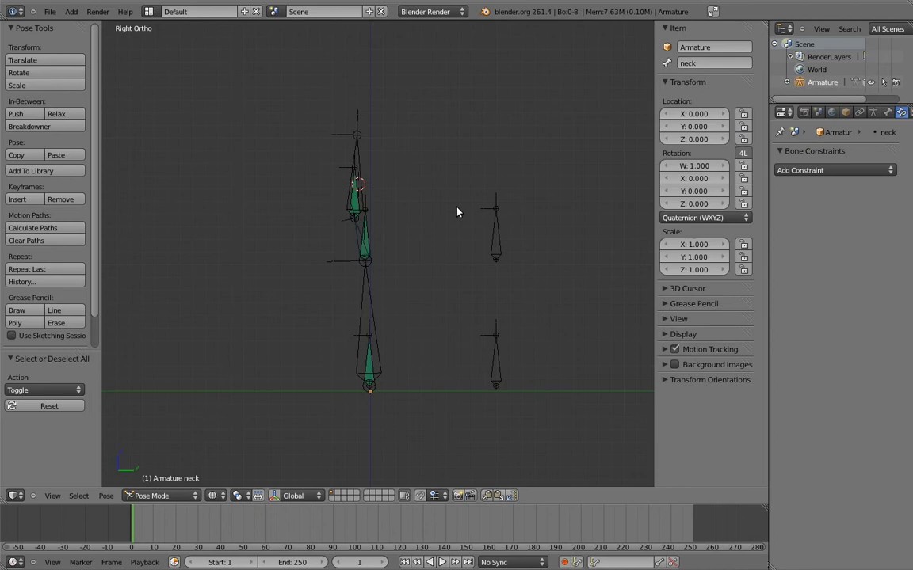
Delete the extra lower bone in Edit Mode and return to Pose Mode.
key(Tab)
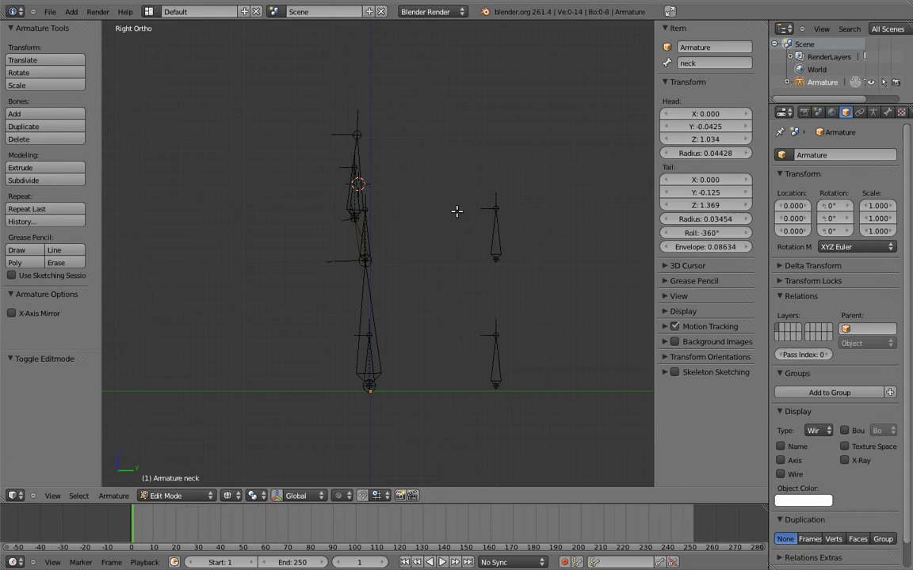
right_click(369, 362)
key(x)
click(369, 359)
key(Tab)
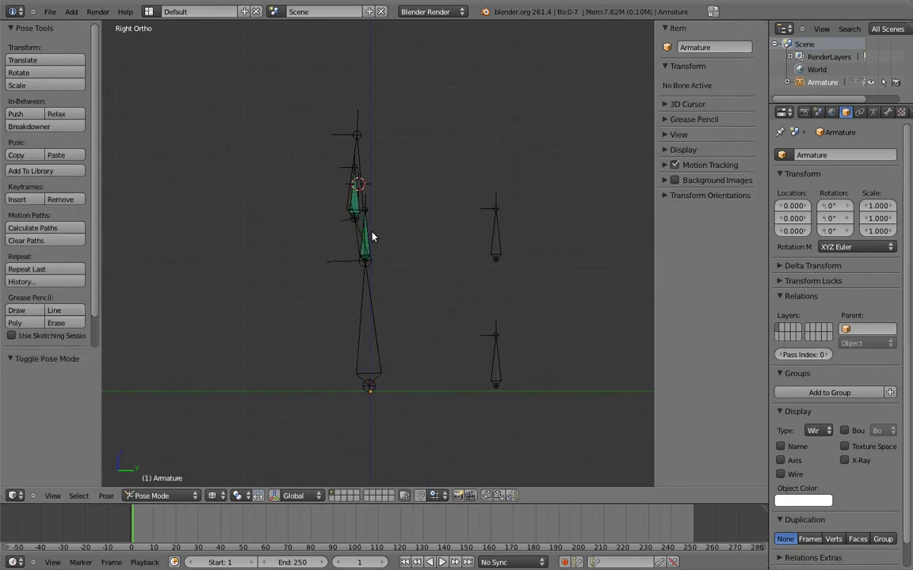
Remove body.002's Copy Rotation constraint targeting body.003, then delete the body.003 bone.
right_click(365, 229)
click(900, 112)
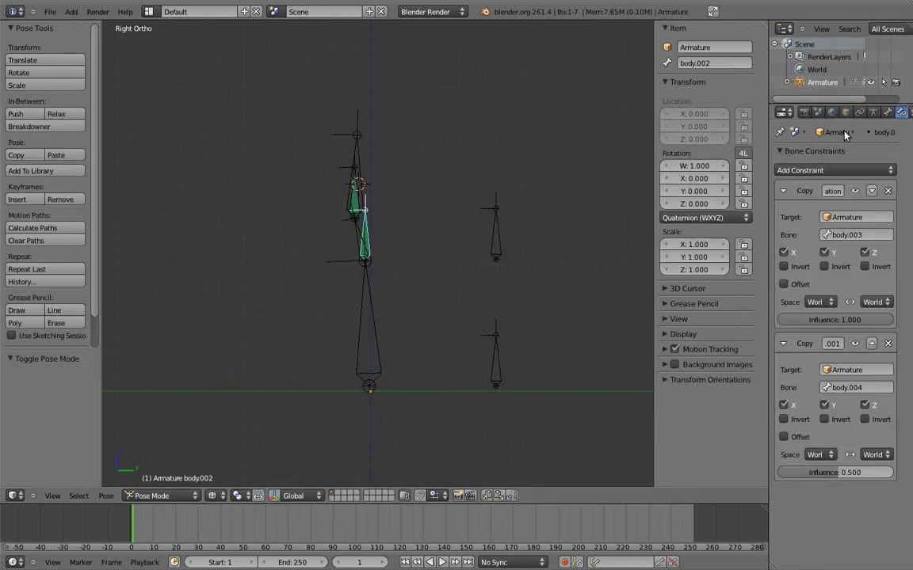
click(887, 191)
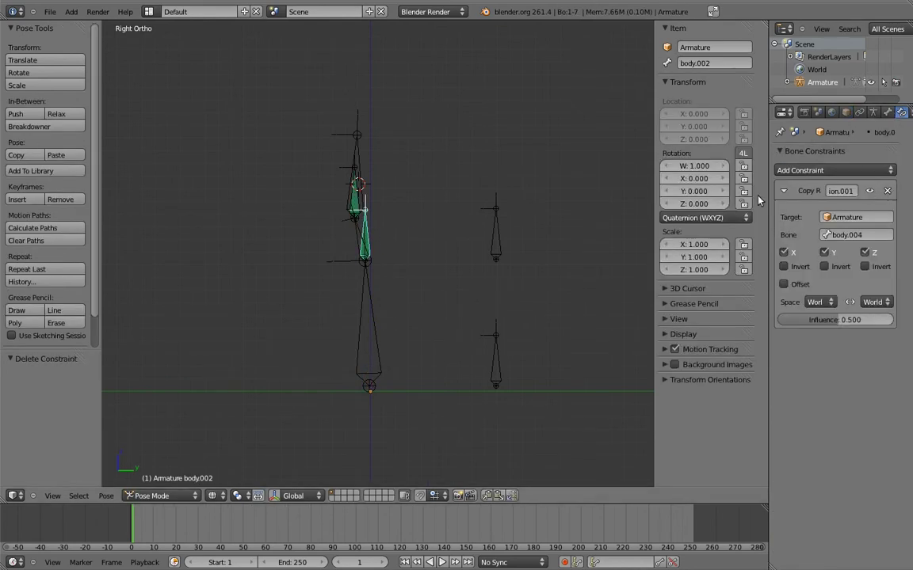
key(Tab)
right_click(496, 345)
key(x)
click(495, 346)
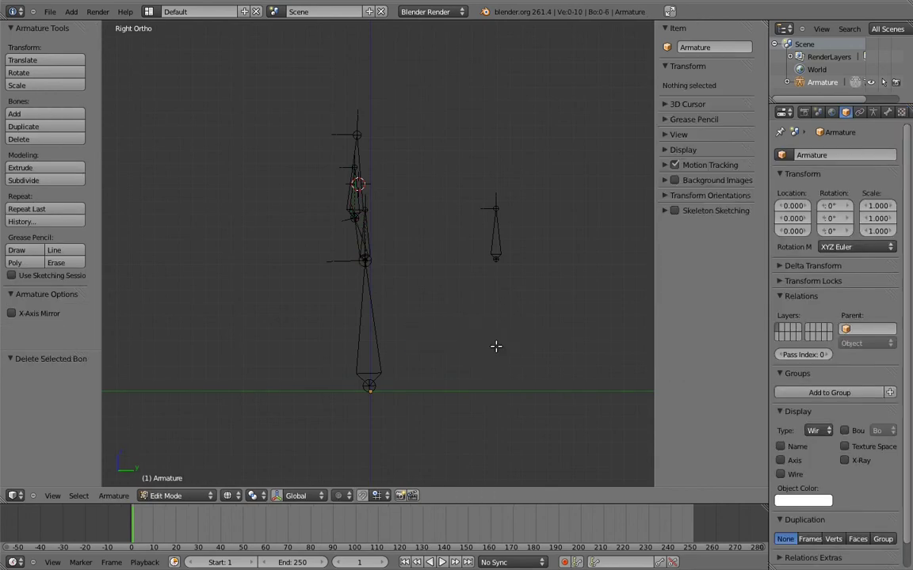
Rotate the body bone and body.004 several times to test the neck's blending.
key(Tab)
right_click(368, 332)
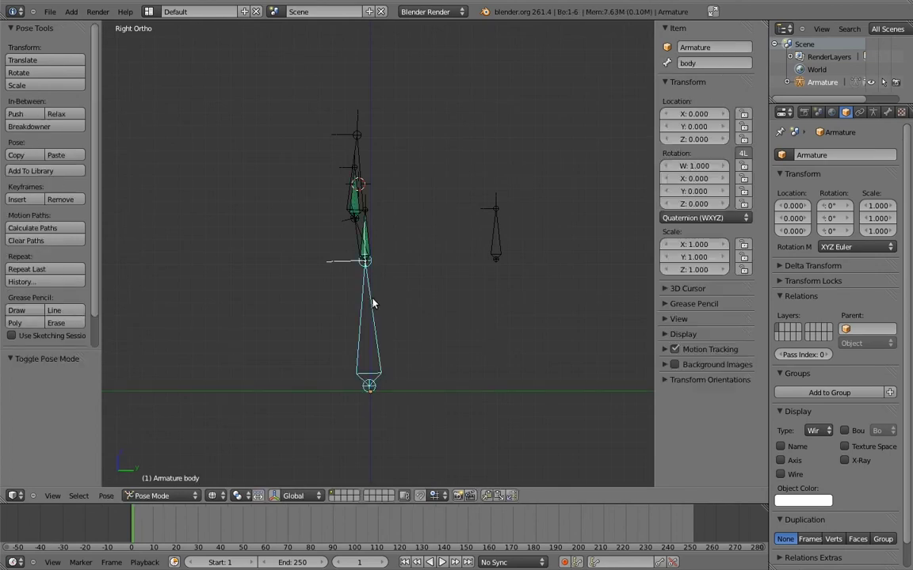
key(r)
click(307, 288)
right_click(491, 206)
key(r)
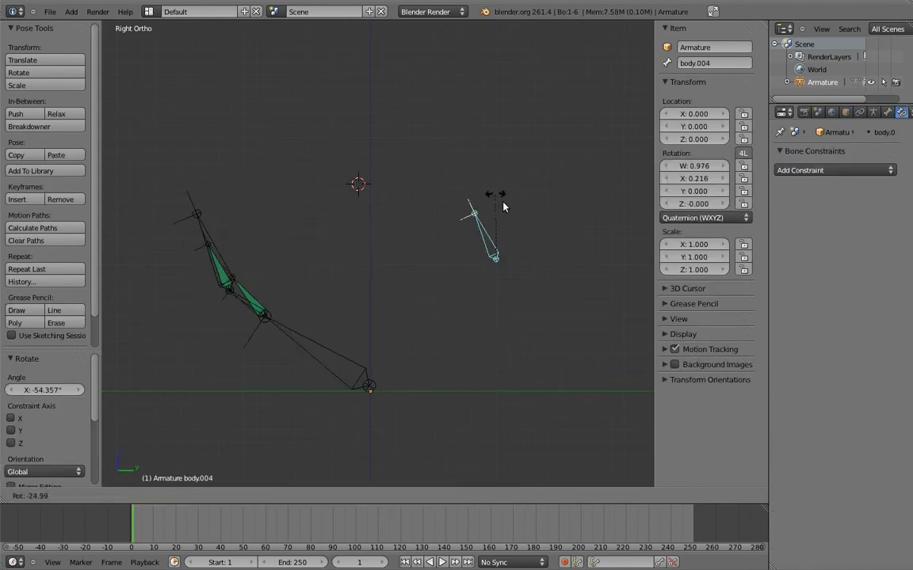
click(395, 286)
right_click(287, 309)
key(r)
click(523, 209)
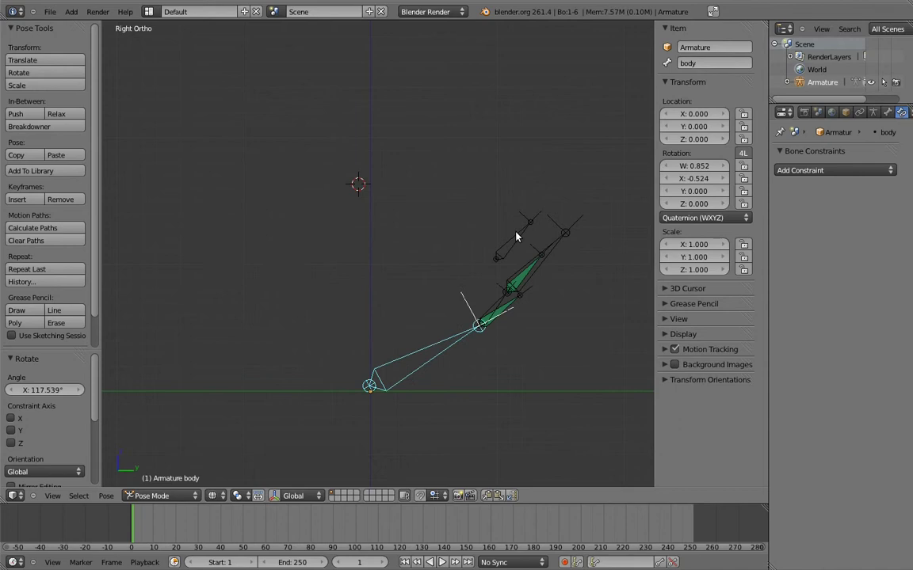
key(r)
click(434, 184)
right_click(421, 350)
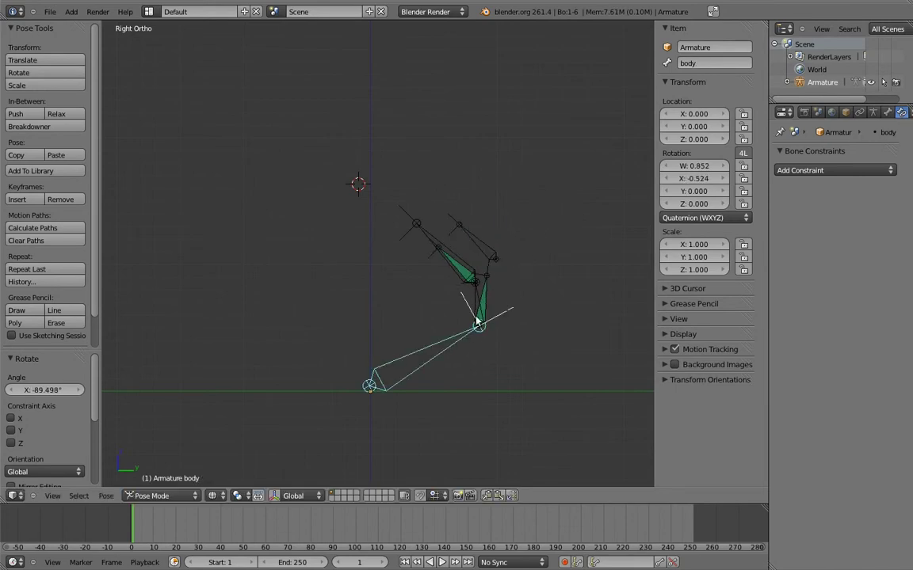
key(r)
click(244, 200)
right_click(468, 232)
key(r)
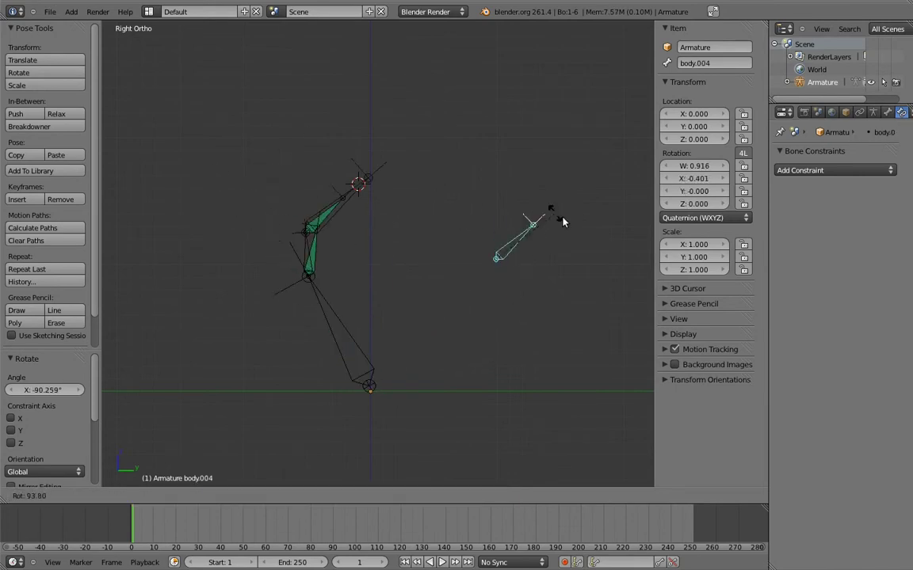
click(582, 232)
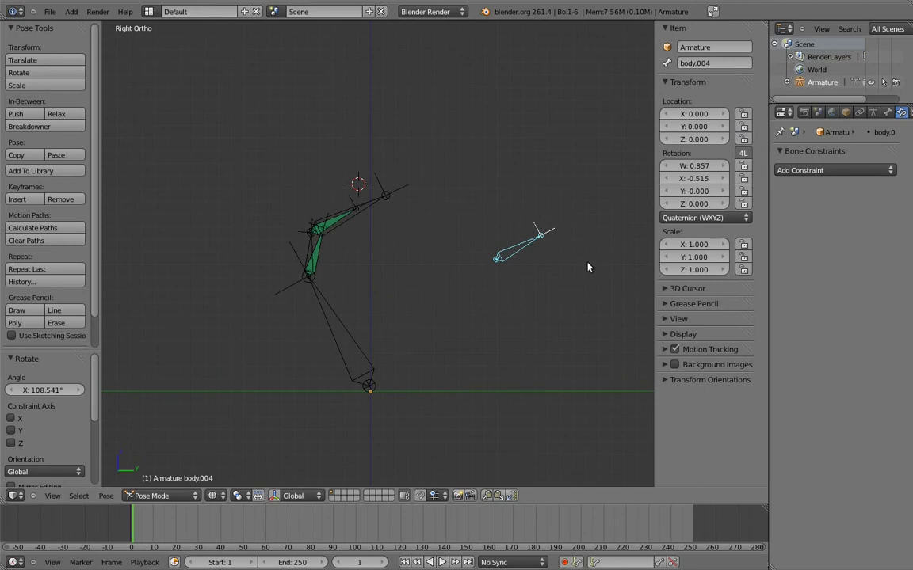
Clear all bone rotations and snap the 3D cursor to the world origin.
key(a)
key(alt+r)
key(a)
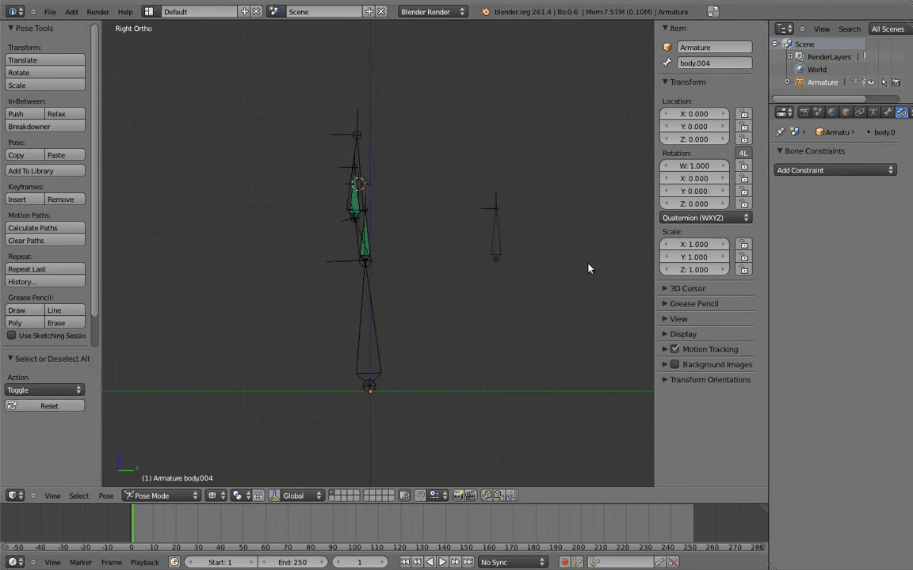
key(shift+s)
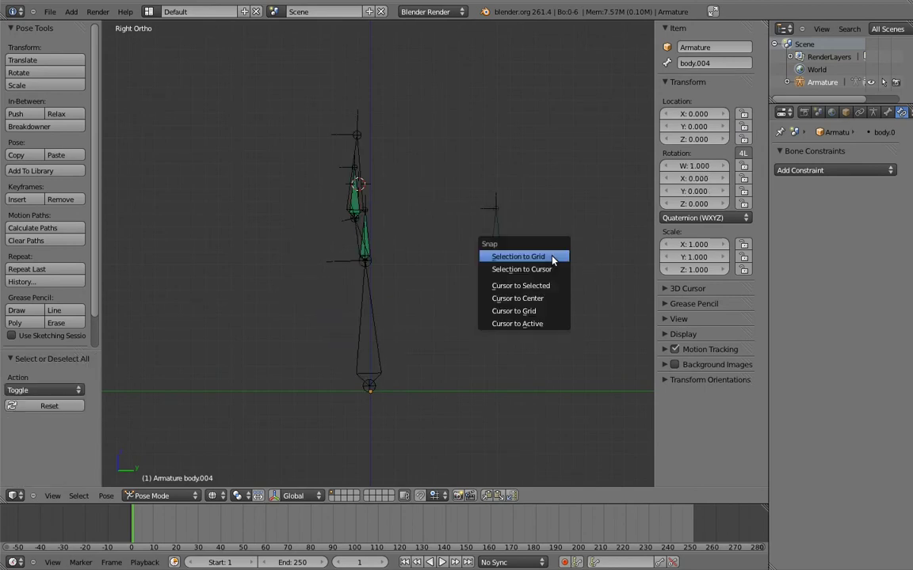
click(539, 298)
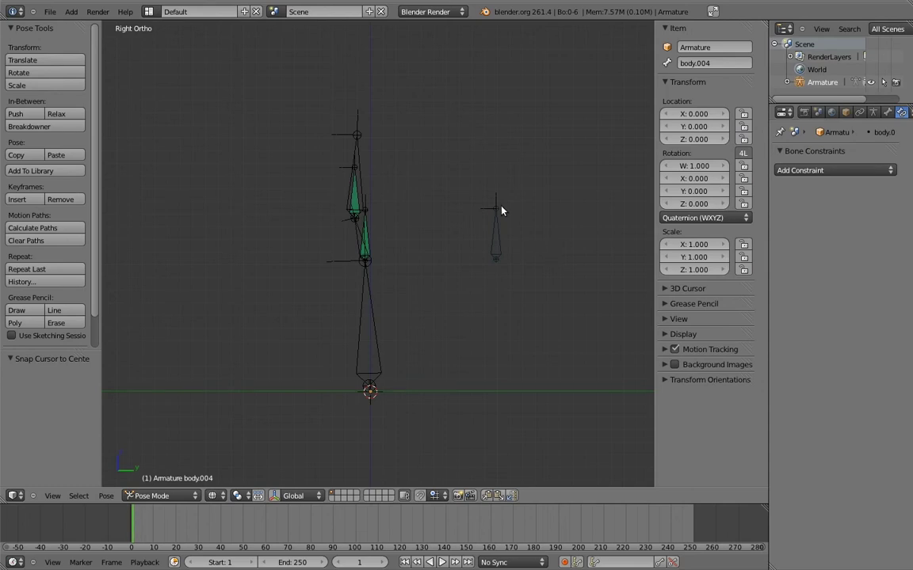
Move body.002 to a hidden bone layer.
right_click(367, 231)
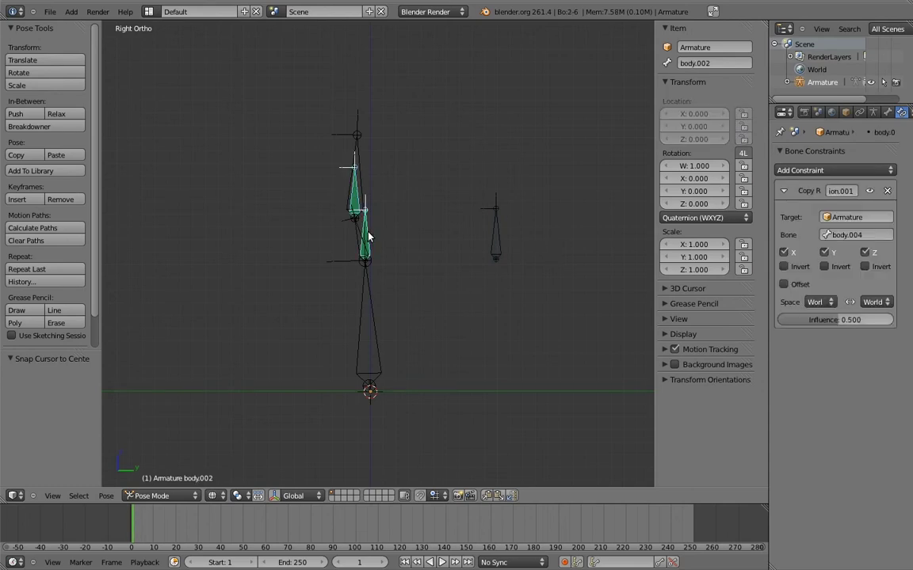
key(m)
click(470, 259)
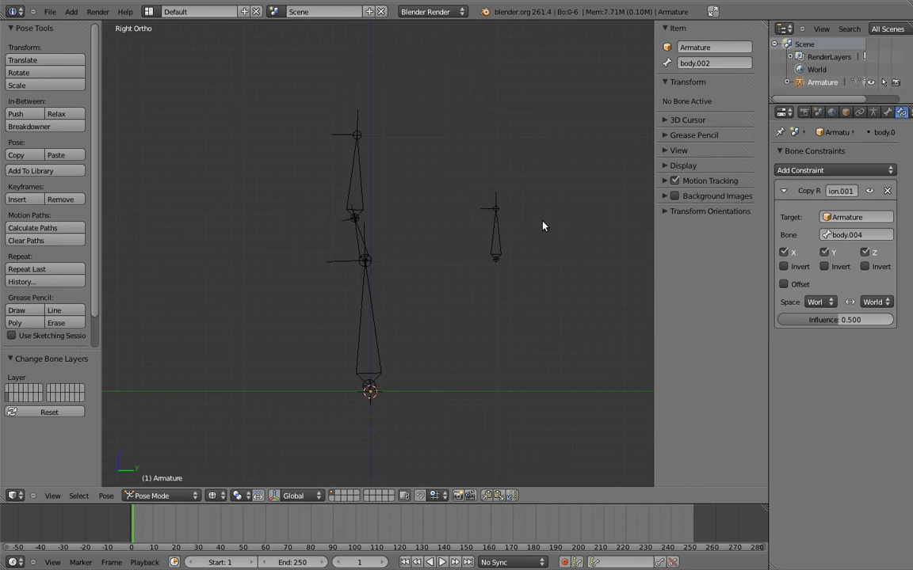
ctrl+scroll(464, 206, up, 2)
scroll(477, 257, up, 3)
shift+middle_drag(477, 257, 428, 272)
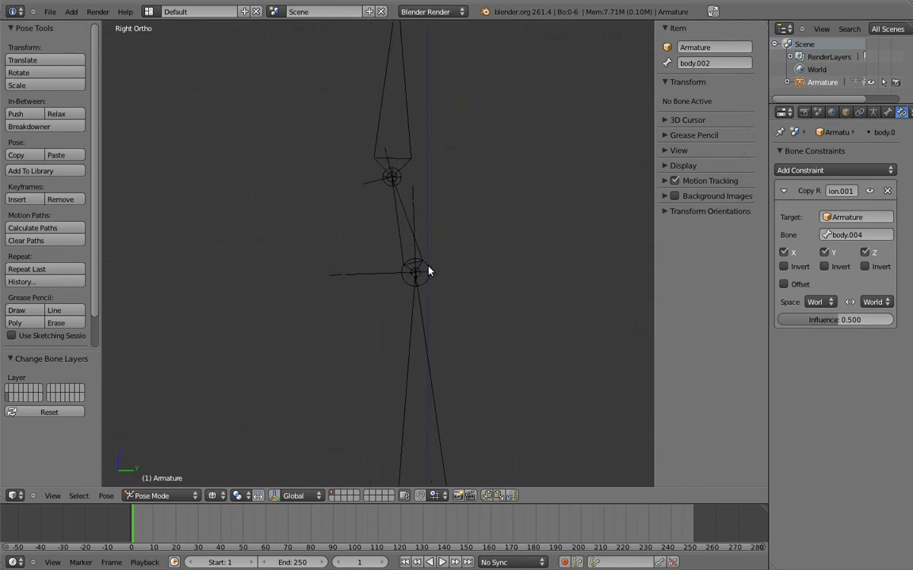
Extrude a short and a longer bone straight up from the neck joint.
key(Tab)
right_click(424, 271)
key(e)
key(z)
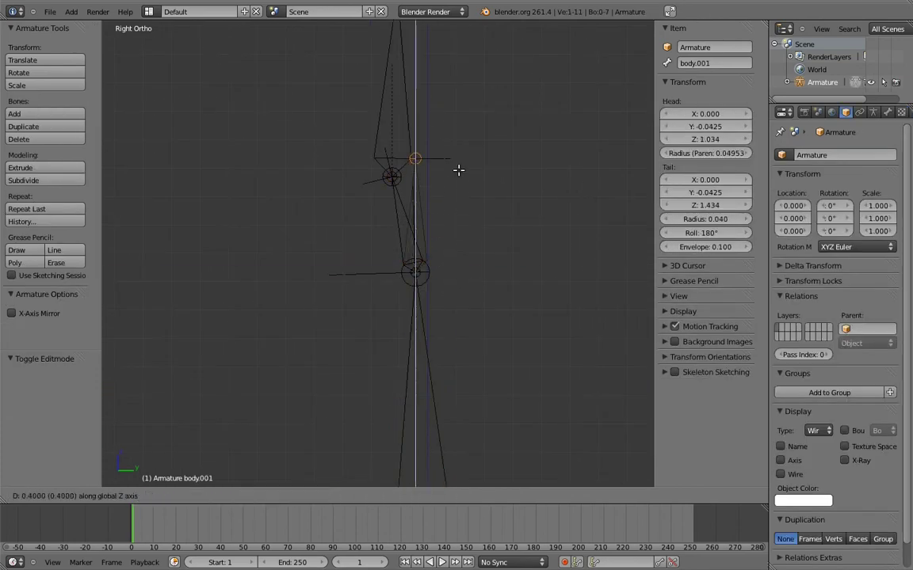
click(456, 167)
right_click(428, 267)
key(e)
key(z)
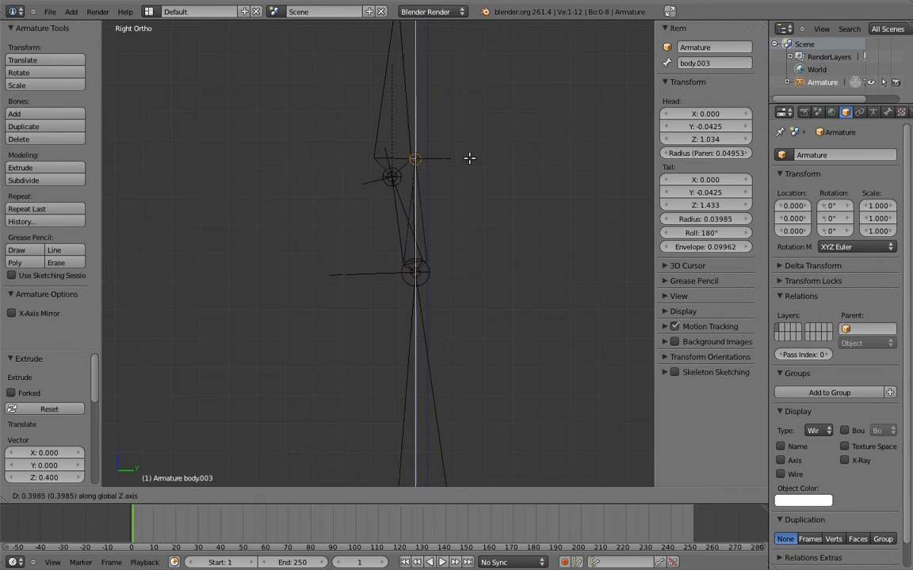
click(475, 126)
Rename the short bone 'socket' and the long bone 'parent'.
right_click(426, 216)
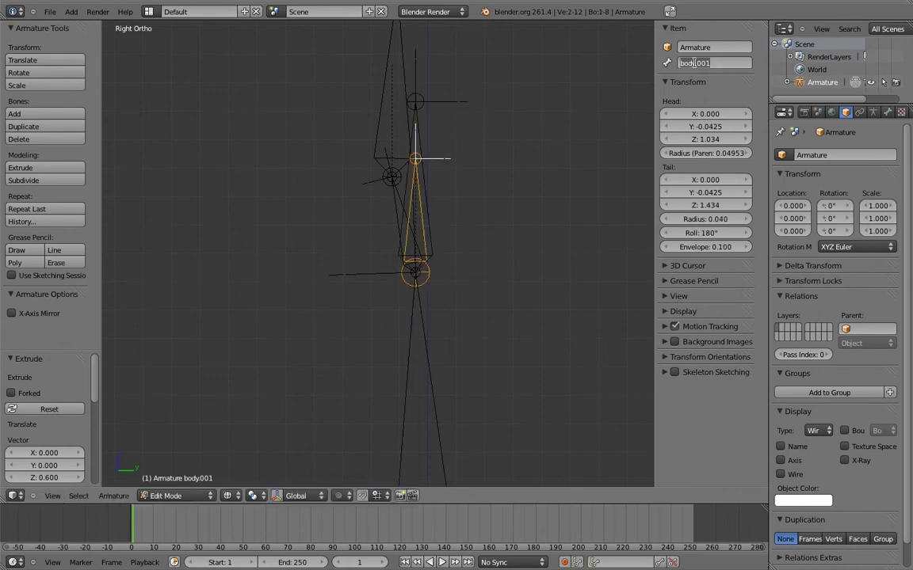
text(socket)
key(Return)
right_click(370, 110)
click(683, 63)
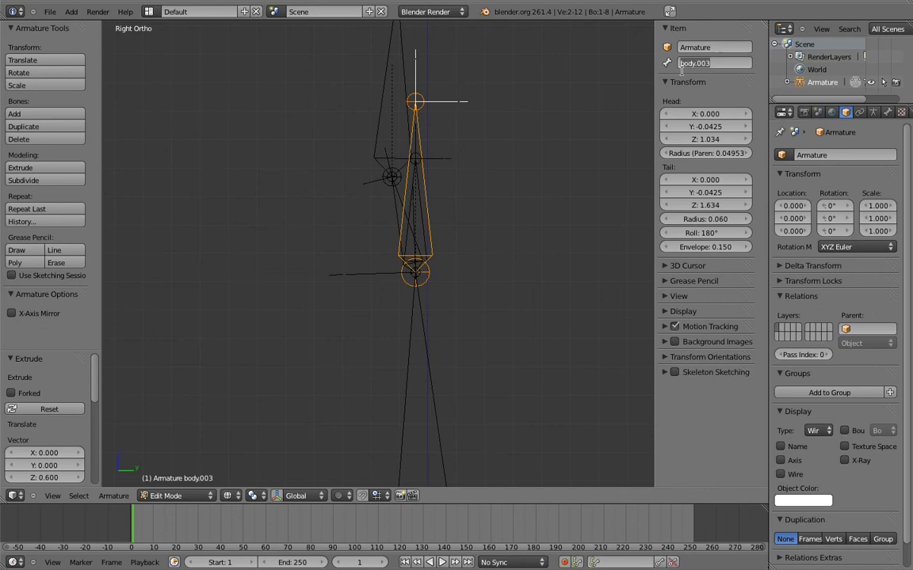
text(parent)
key(Return)
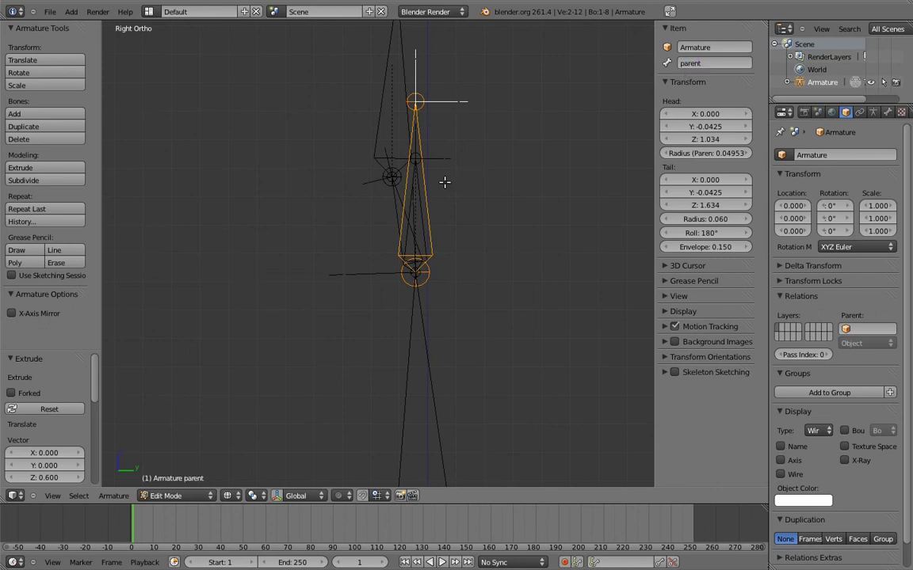
Clear the parent bone's parent relationship with Alt+P.
key(alt+p)
click(469, 206)
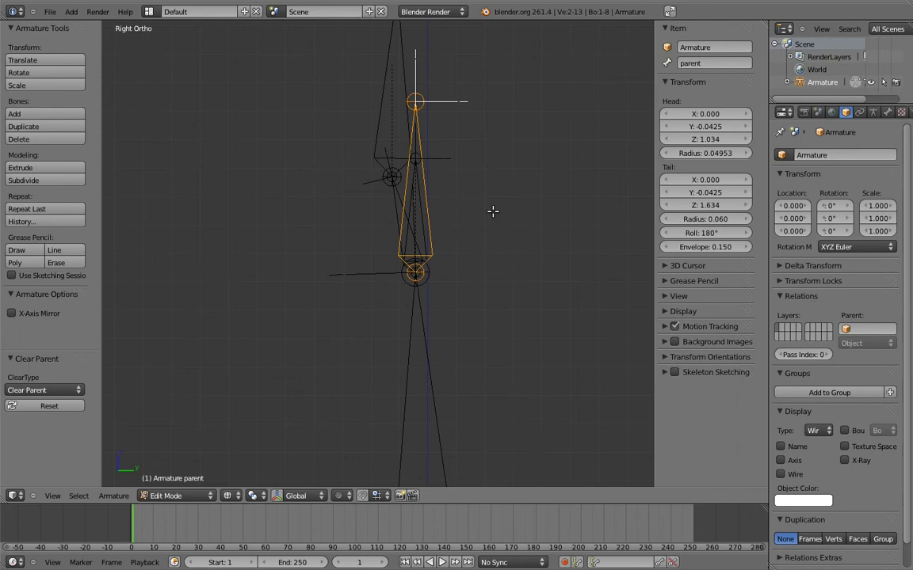
key(Tab)
key(Tab)
shift+middle_drag(493, 216, 428, 267)
Parent body.004 to the parent bone with Keep Offset.
scroll(475, 263, down, 2)
right_click(509, 260)
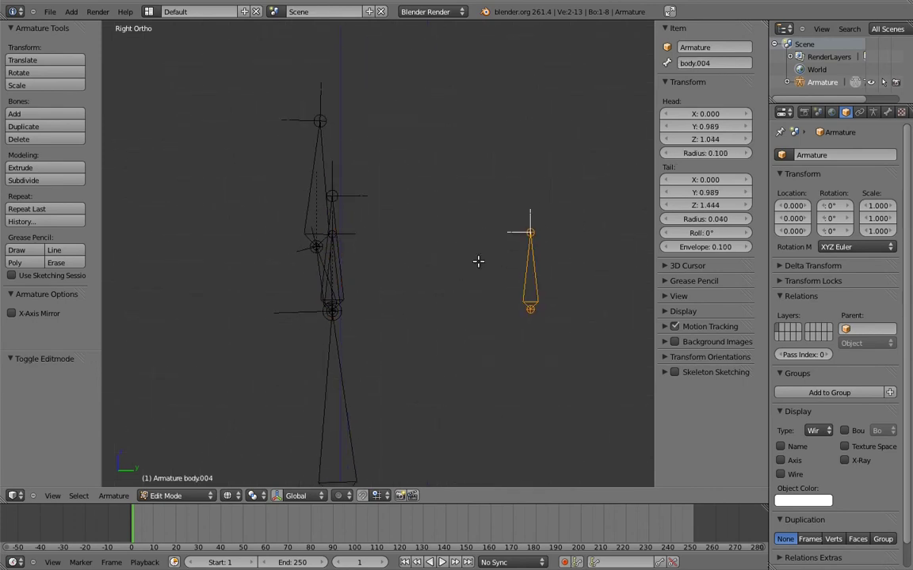
shift+right_click(333, 218)
key(ctrl+p)
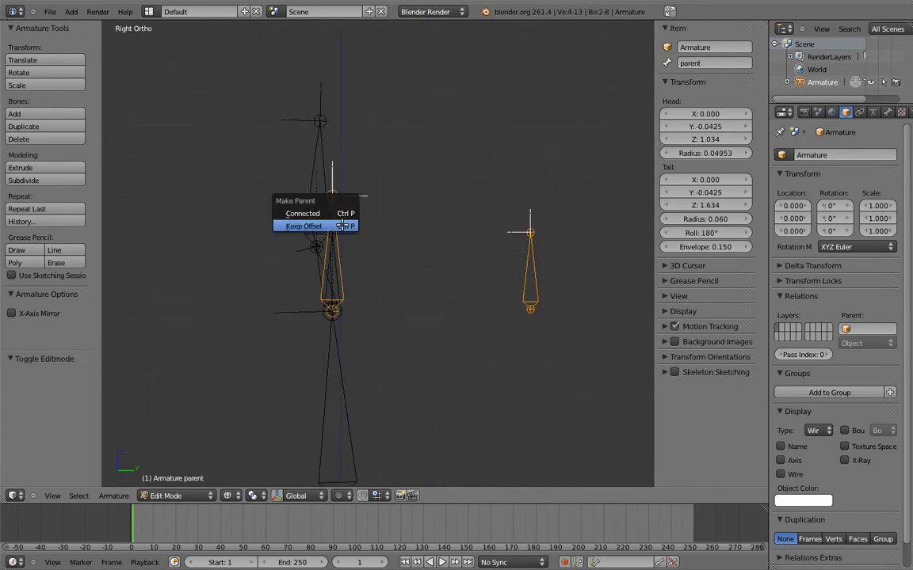
click(341, 226)
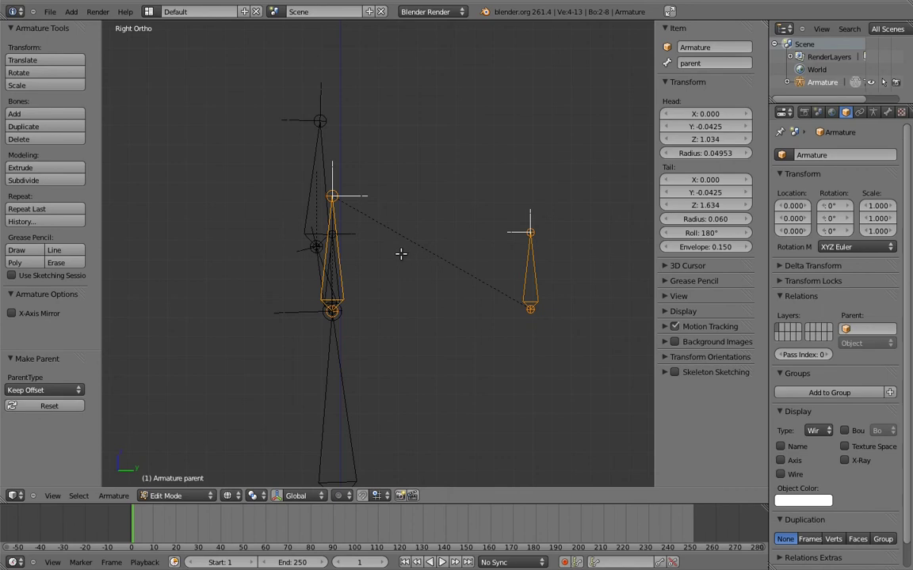
In Pose Mode, give the parent bone Copy Location and Copy Transforms constraints targeting socket.
key(ctrl+Tab)
key(a)
right_click(342, 256)
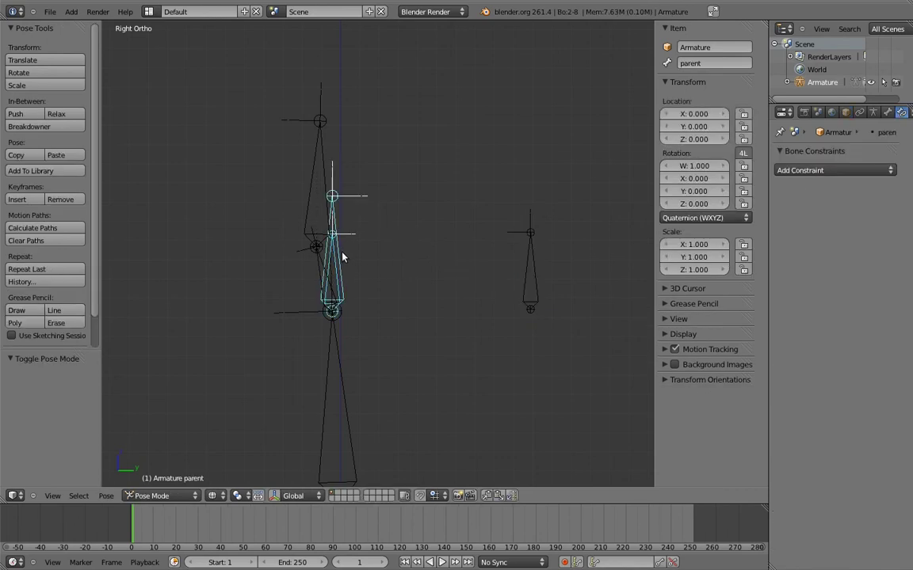
key(ctrl+shift+c)
click(316, 240)
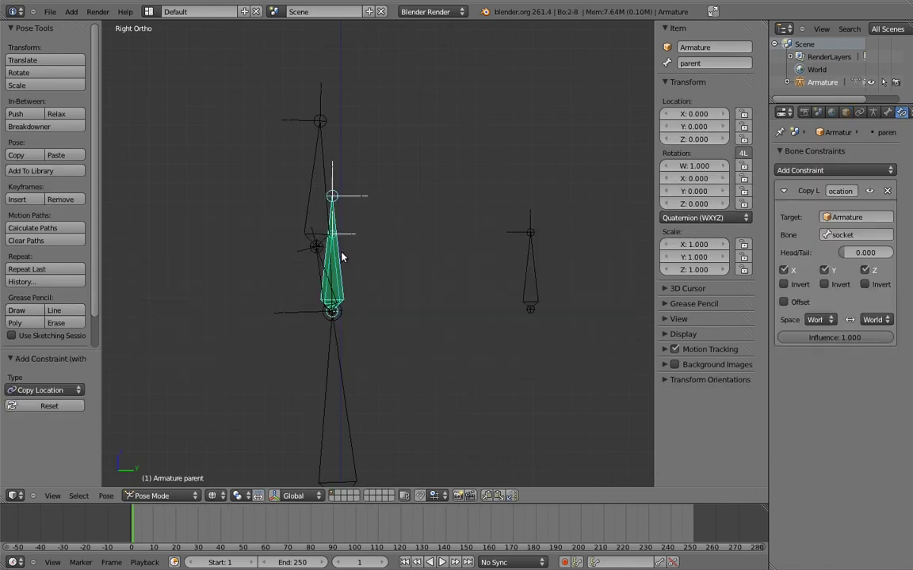
key(ctrl+shift+c)
click(279, 265)
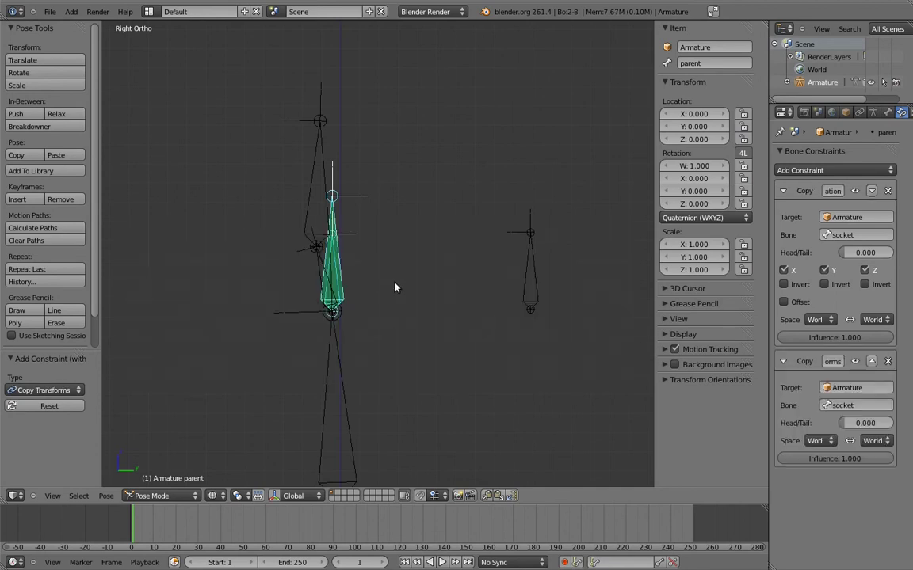
Test-rotate the body bone, then drop parent's Copy Transforms influence to 0.
scroll(460, 317, down, 5)
right_click(417, 270)
key(r)
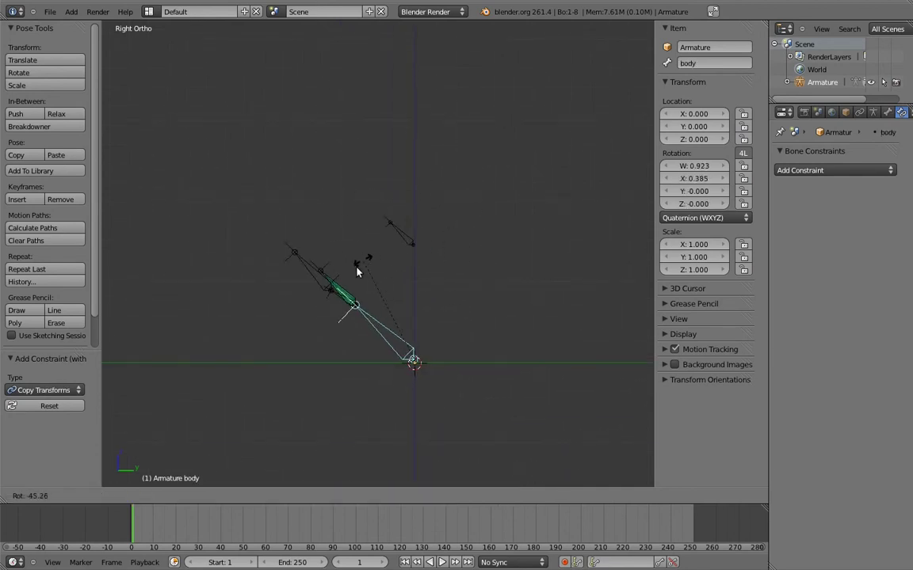
click(358, 281)
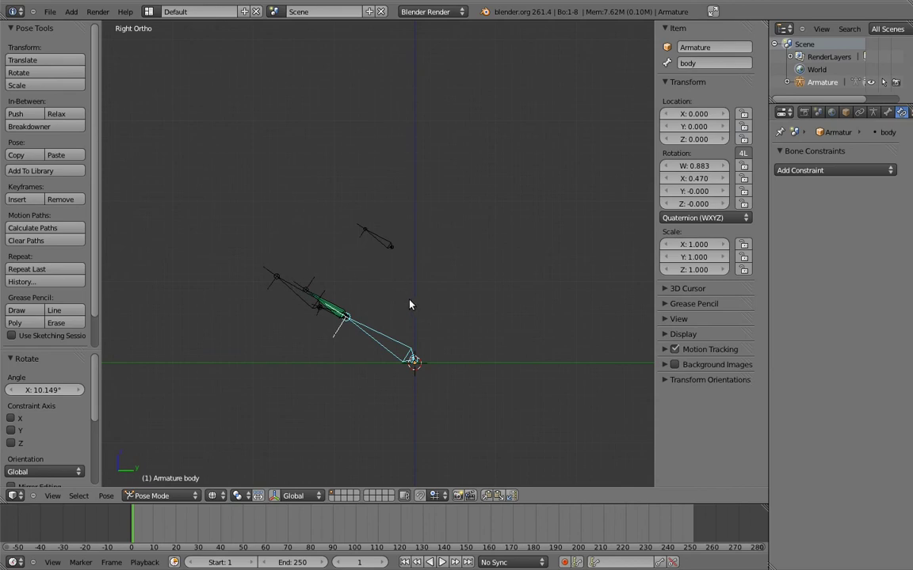
right_click(310, 288)
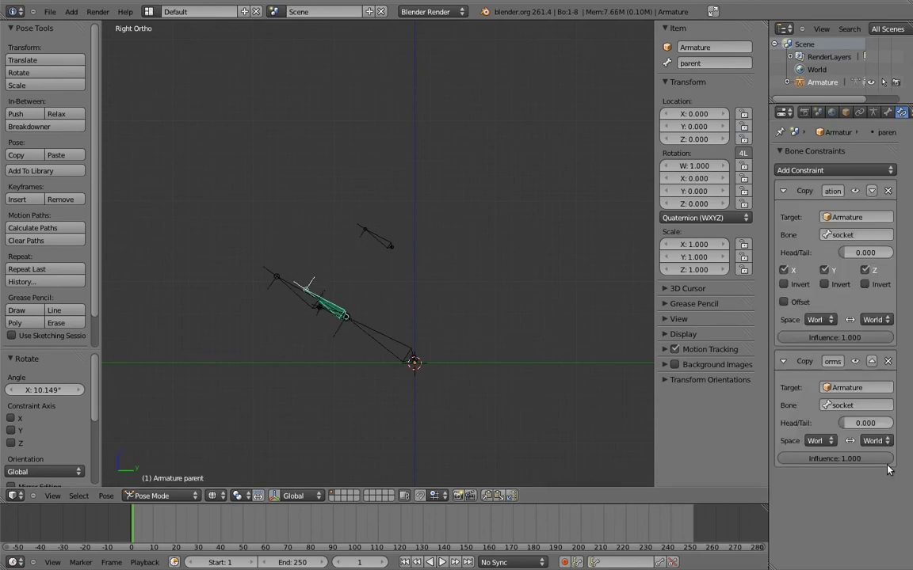
drag(835, 458, 497, 389)
Rotate the body and body.004 bones to test the head socket behaviour.
right_click(388, 325)
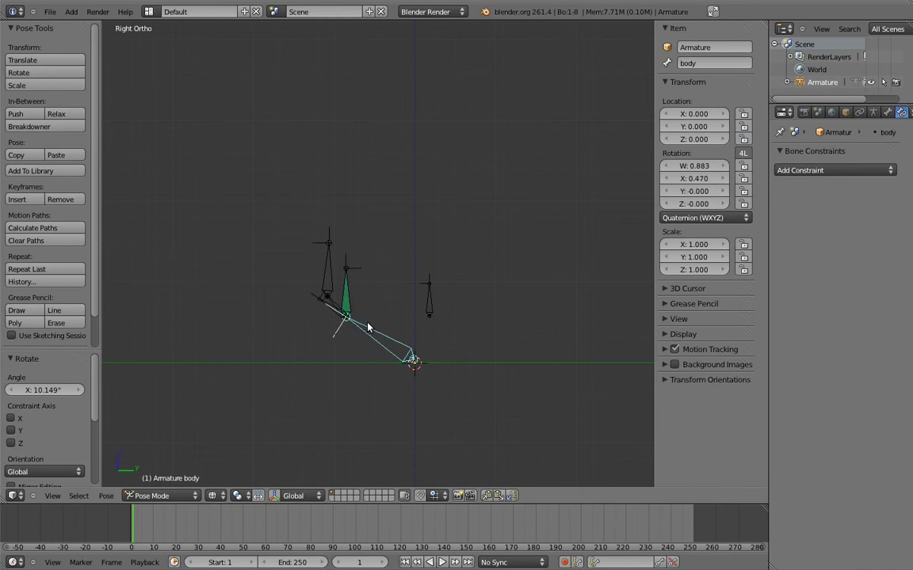
key(r)
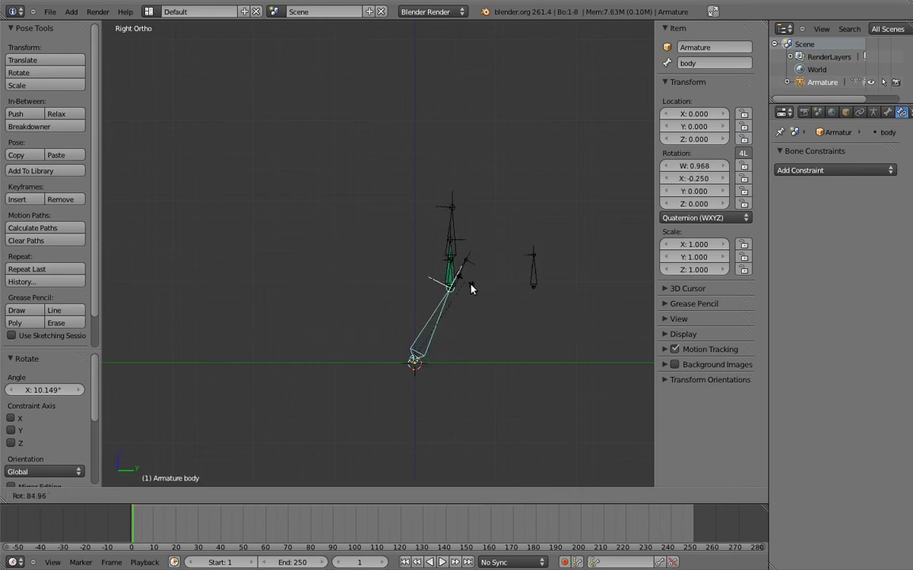
click(510, 285)
right_click(565, 313)
key(r)
click(507, 291)
right_click(457, 346)
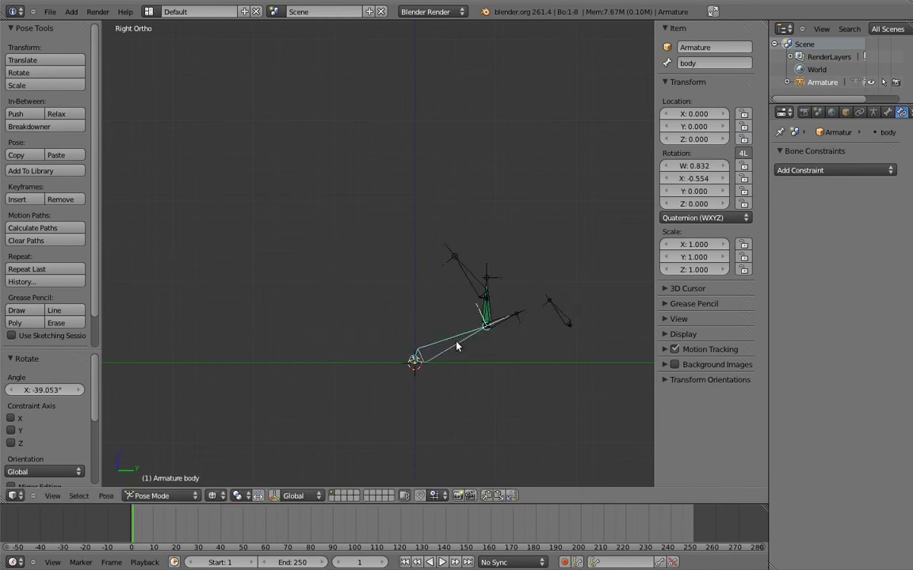
key(r)
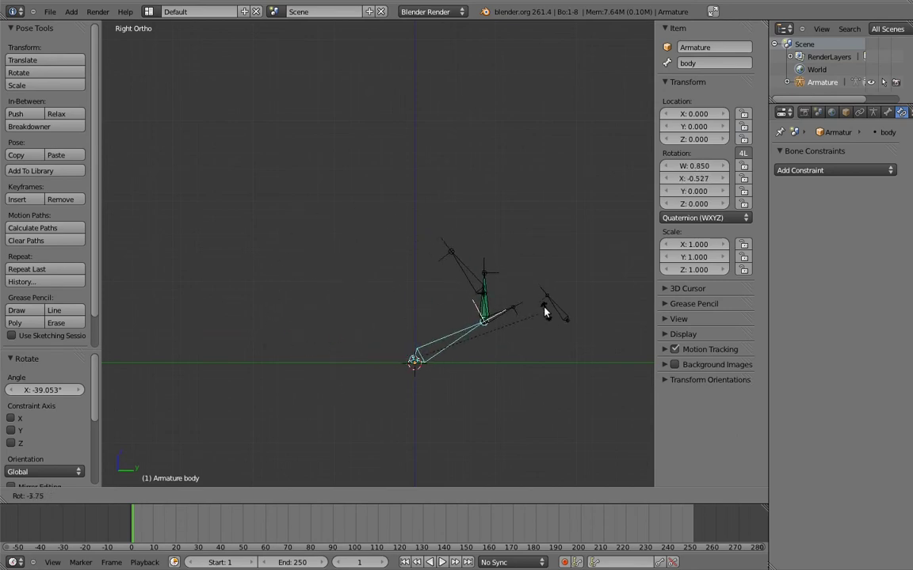
click(336, 247)
Clear the rotations of all bones so the rig stands upright again.
key(a)
key(alt+r)
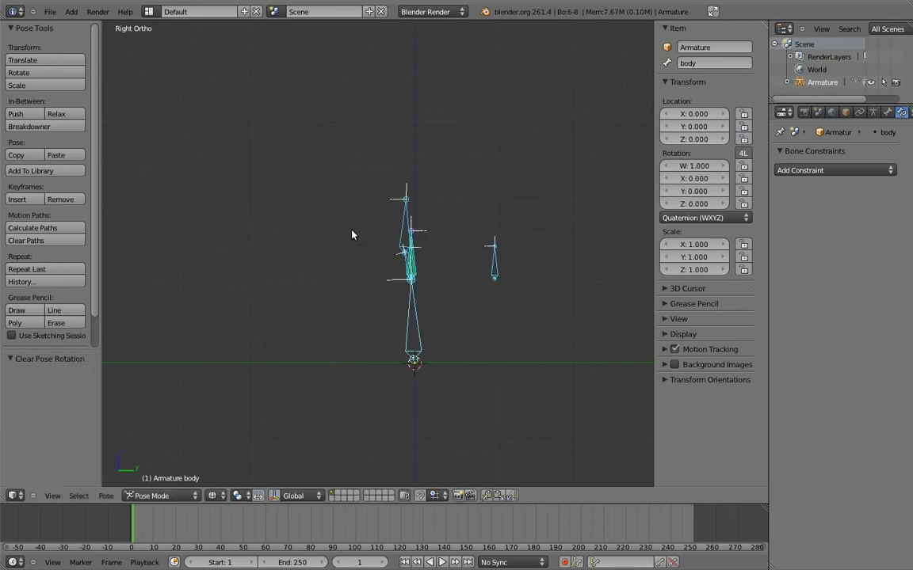
key(a)
In Edit Mode, move bone body.004 along Y to sit beside the body bone.
key(Tab)
scroll(415, 251, up, 4)
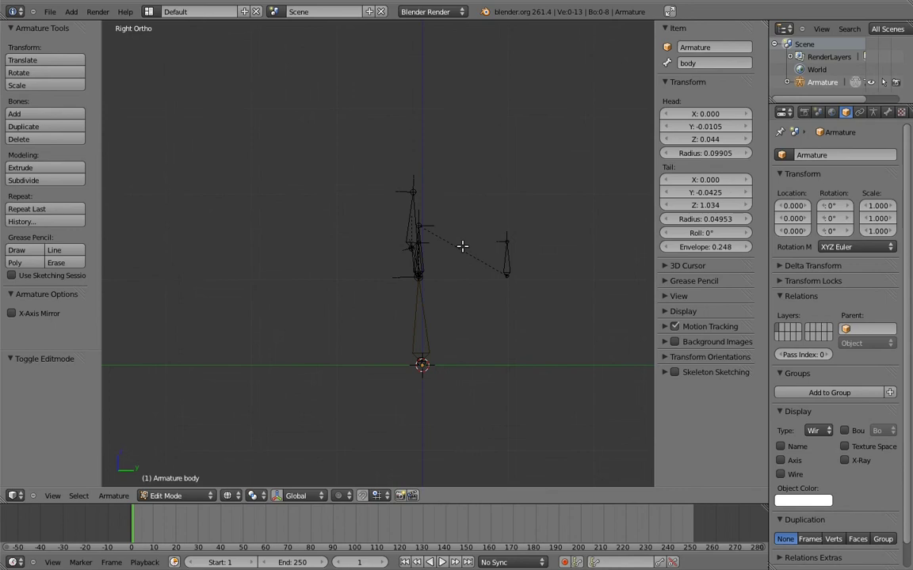
right_click(554, 293)
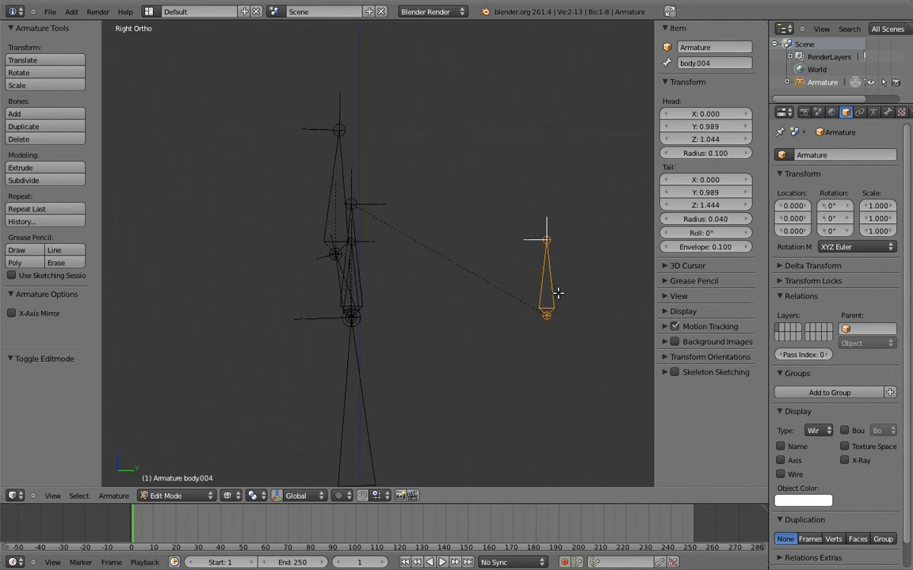
key(g)
key(y)
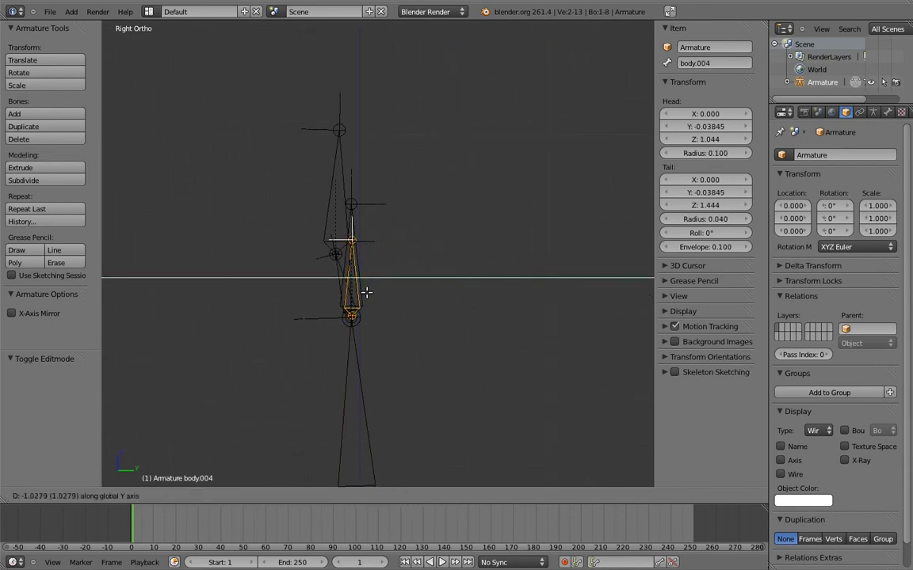
click(366, 293)
scroll(401, 297, up, 4)
shift+middle_drag(496, 326, 423, 324)
right_drag(424, 325, 510, 306)
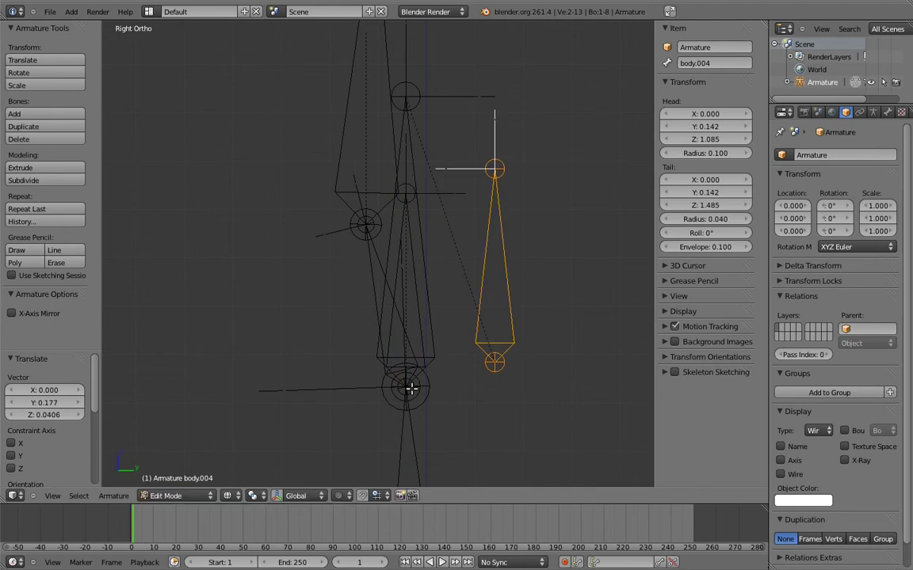
Snap body.004 onto the body bone's tip via the 3D cursor, then return to Pose Mode.
right_click(408, 387)
key(shift+s)
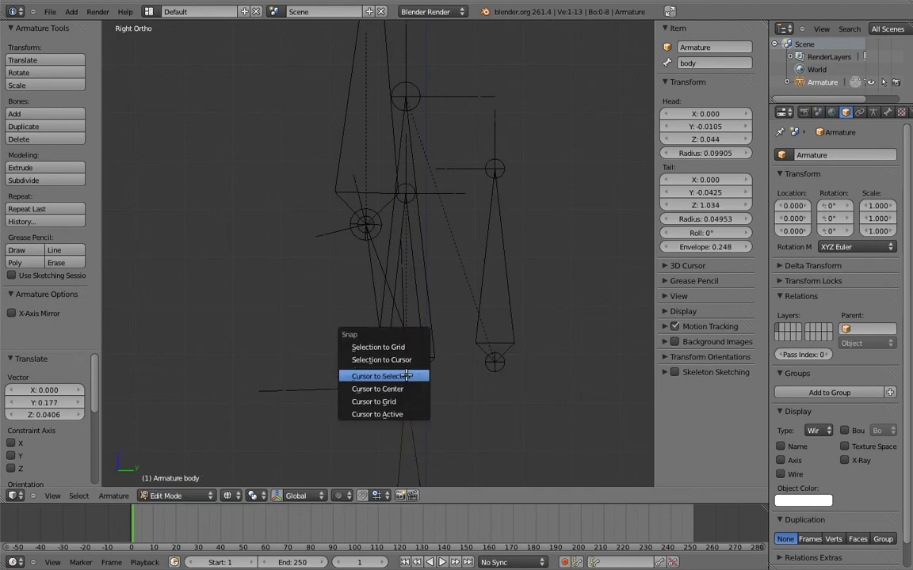
click(382, 377)
right_click(499, 287)
key(shift+s)
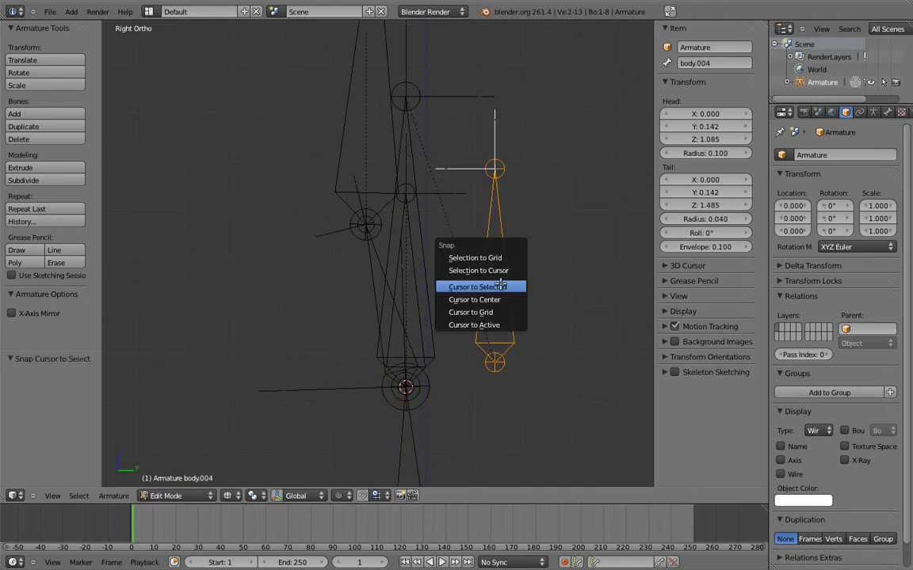
click(478, 271)
shift+middle_drag(510, 321, 468, 271)
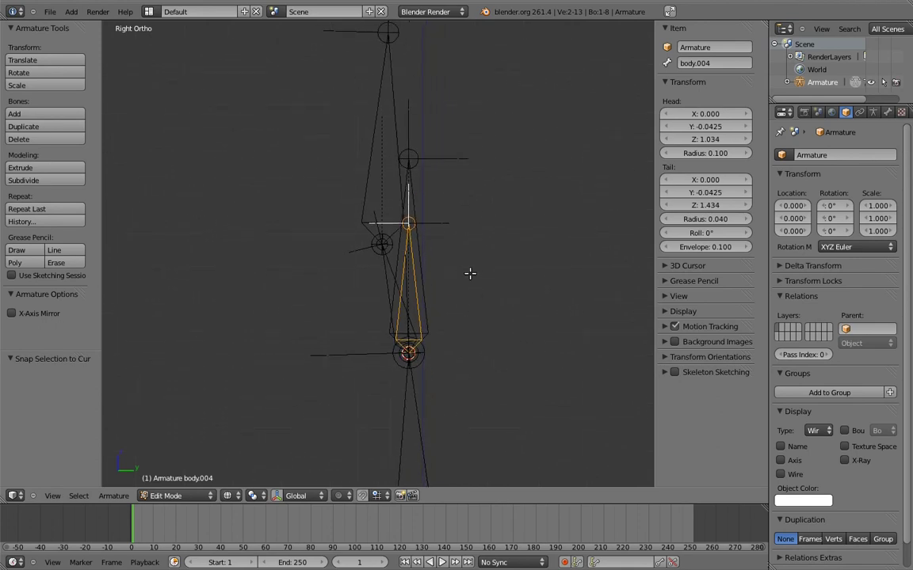
key(ctrl+Tab)
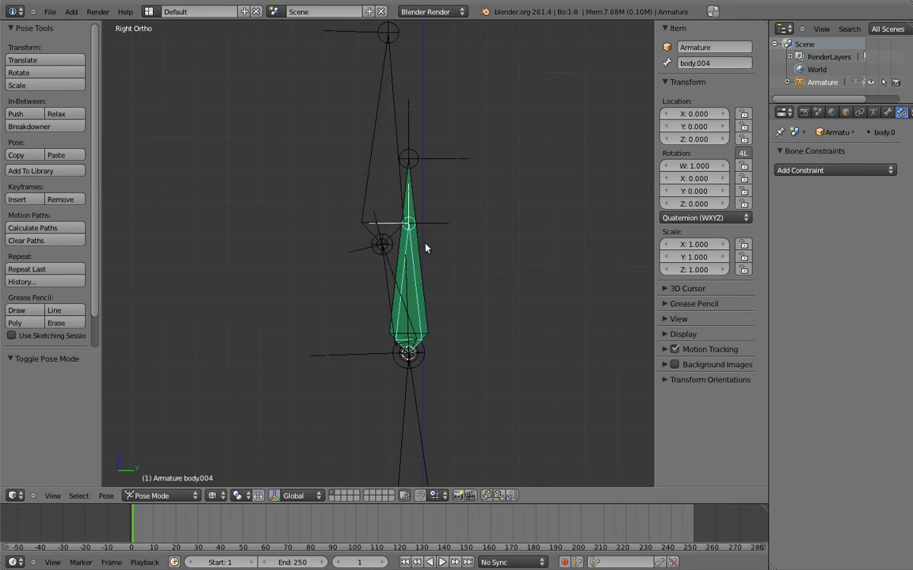
Move the parent bone to a hidden bone layer.
right_click(426, 251)
key(m)
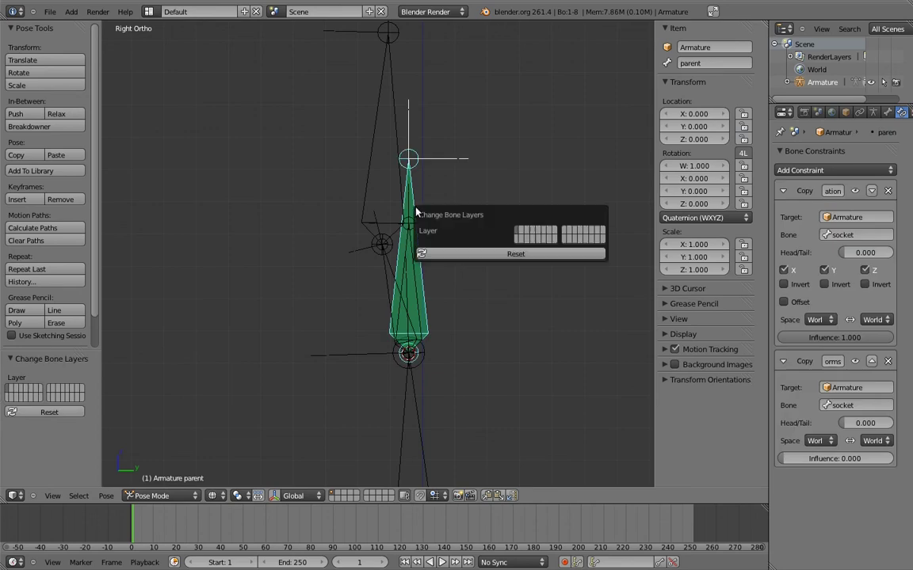
click(515, 239)
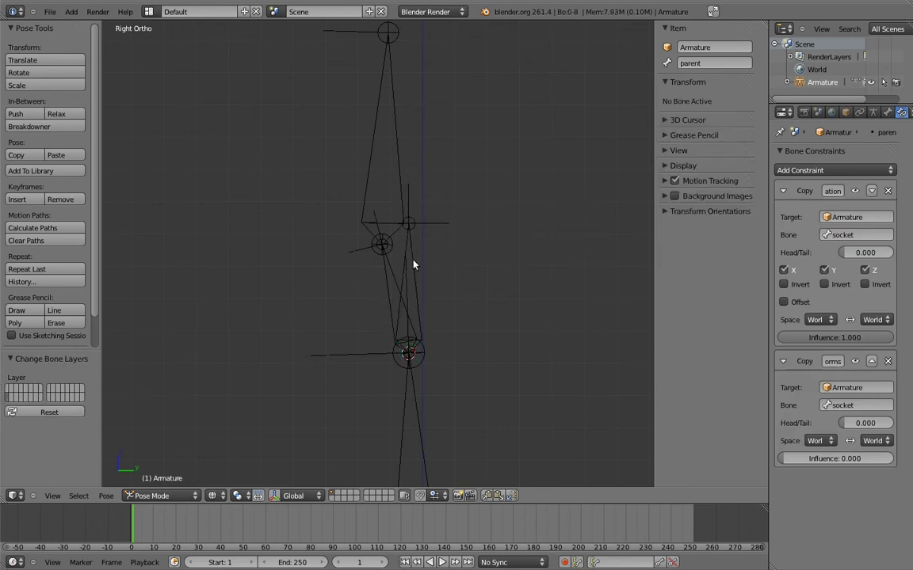
Lock X, Y and Z location on the neck and body.004 bones.
scroll(414, 261, down, 2)
right_click(420, 315)
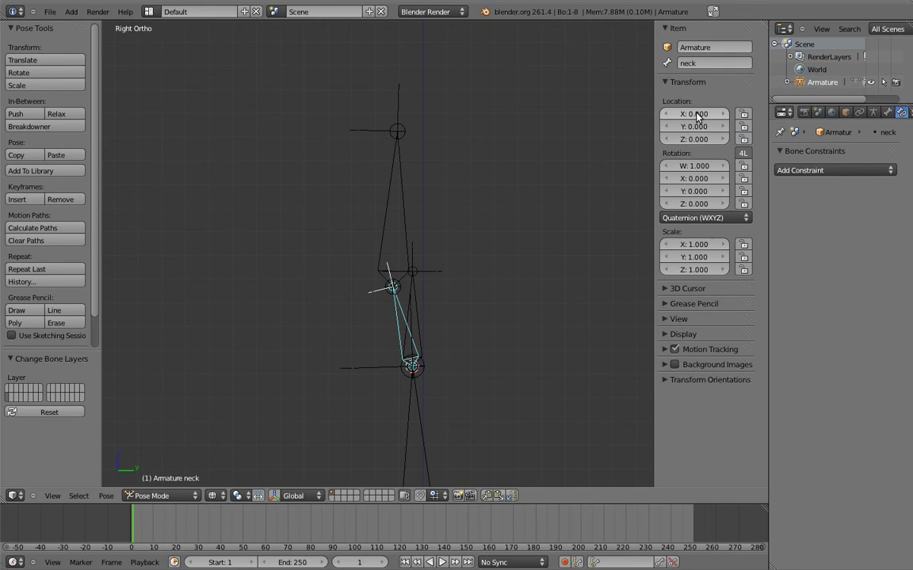
drag(743, 113, 743, 139)
right_click(419, 295)
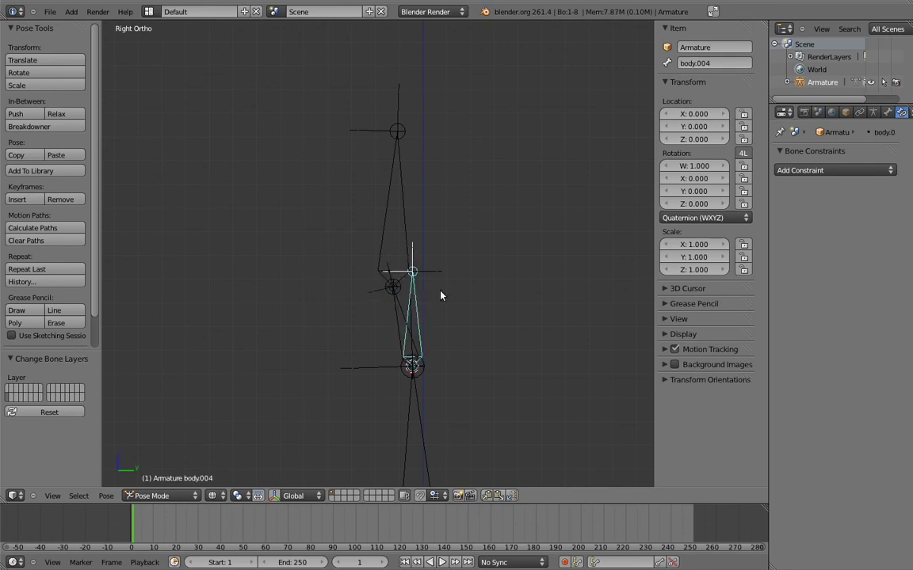
drag(744, 127, 744, 138)
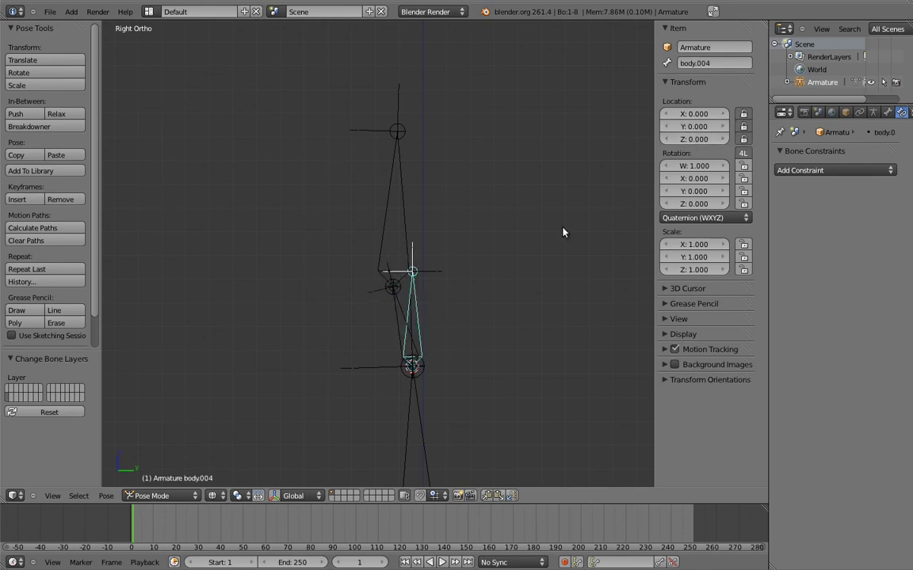